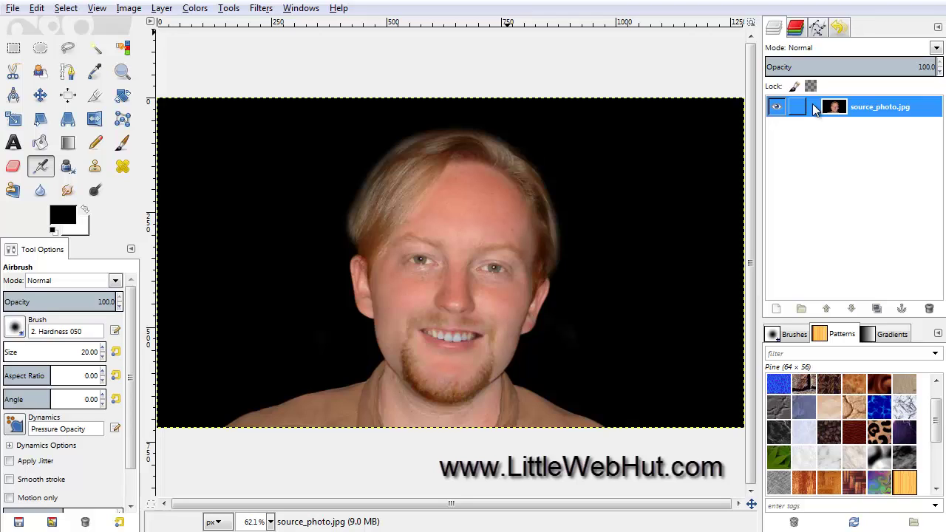
Add an alpha channel to the photo layer, duplicate it twice, and hide the two lower layers.
{"action": "right_click", "coordinate": [814, 109]}
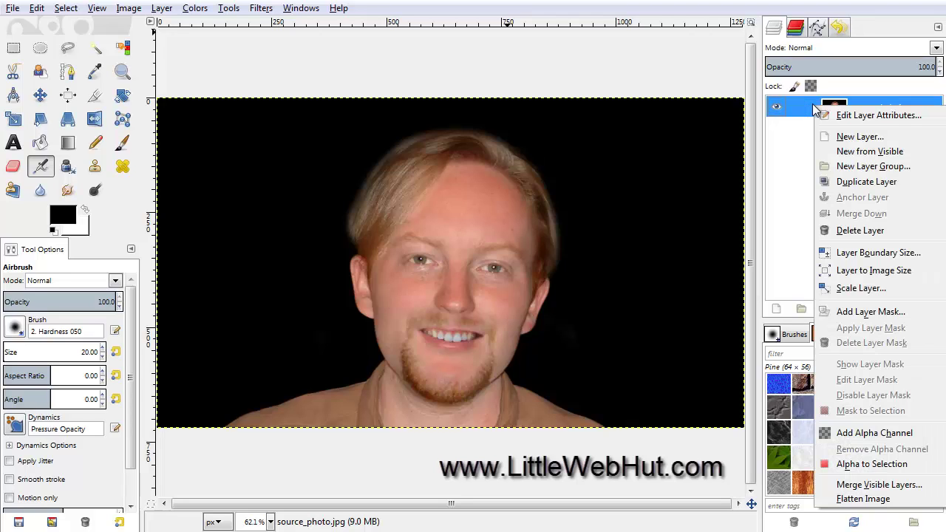
{"action": "left_click", "coordinate": [907, 436]}
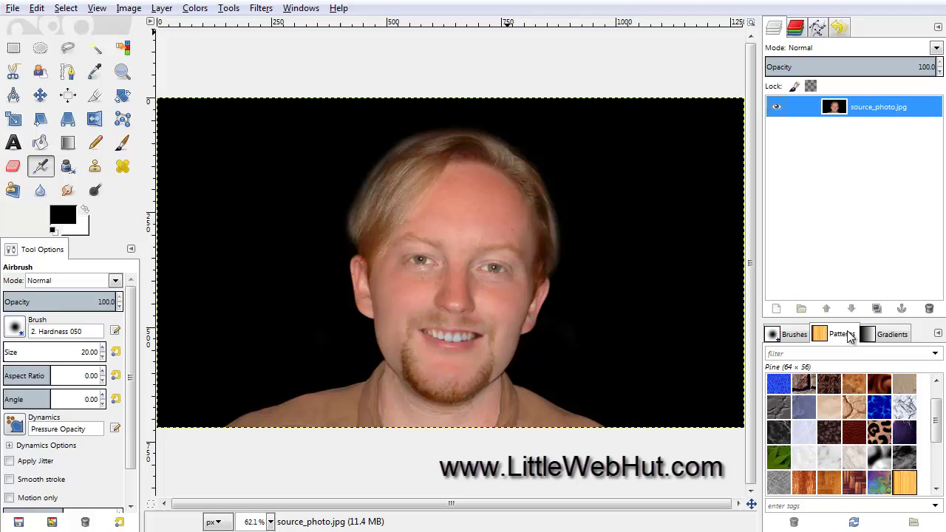
{"action": "left_click", "coordinate": [877, 308]}
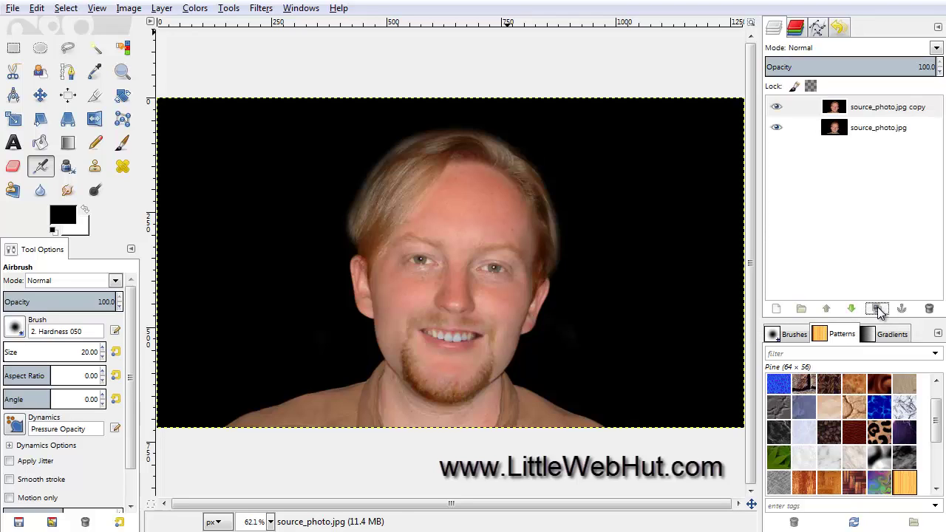
{"action": "left_click", "coordinate": [876, 309]}
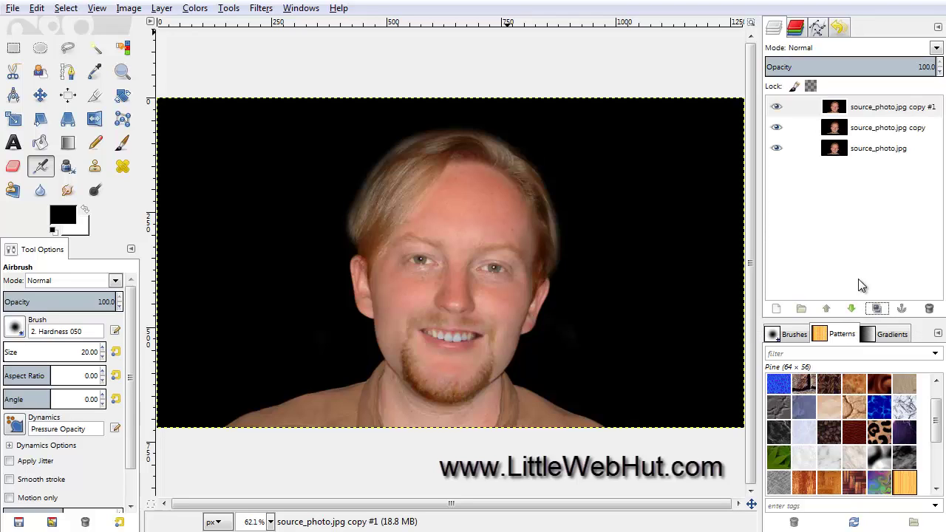
{"action": "left_click", "coordinate": [776, 107], "text": "shift"}
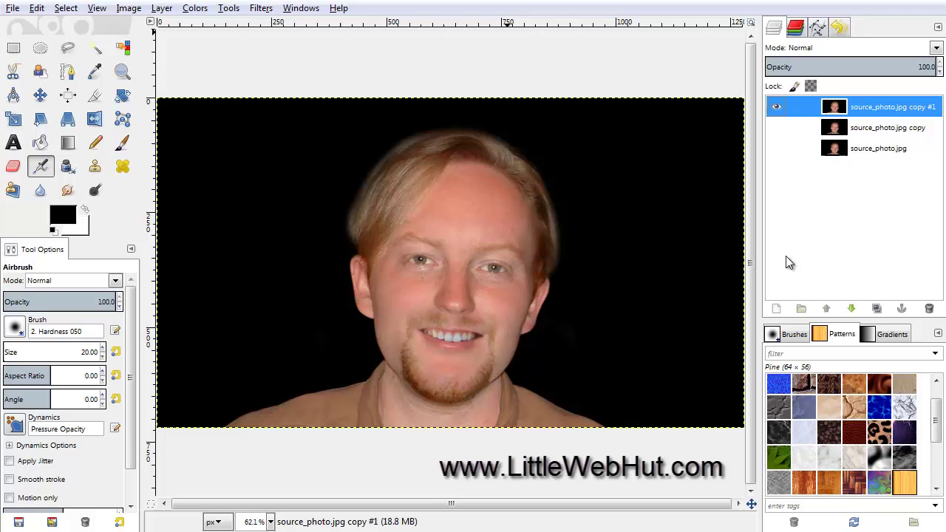
Add a new white-filled layer named Layer above the photo copies.
{"action": "left_click", "coordinate": [777, 309]}
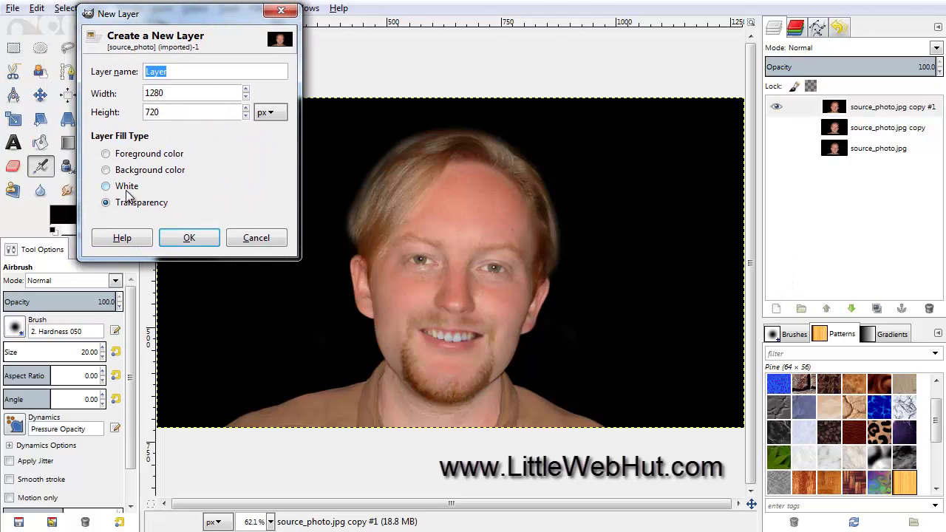
{"action": "left_click", "coordinate": [107, 187]}
{"action": "left_click", "coordinate": [185, 238]}
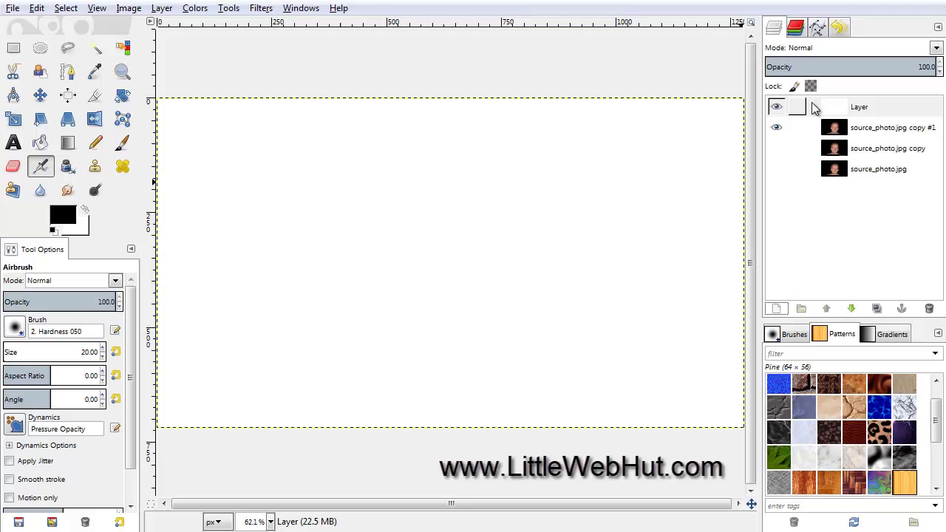
Start the Render > Pattern > Jigsaw filter on the white layer.
{"action": "left_click", "coordinate": [261, 8]}
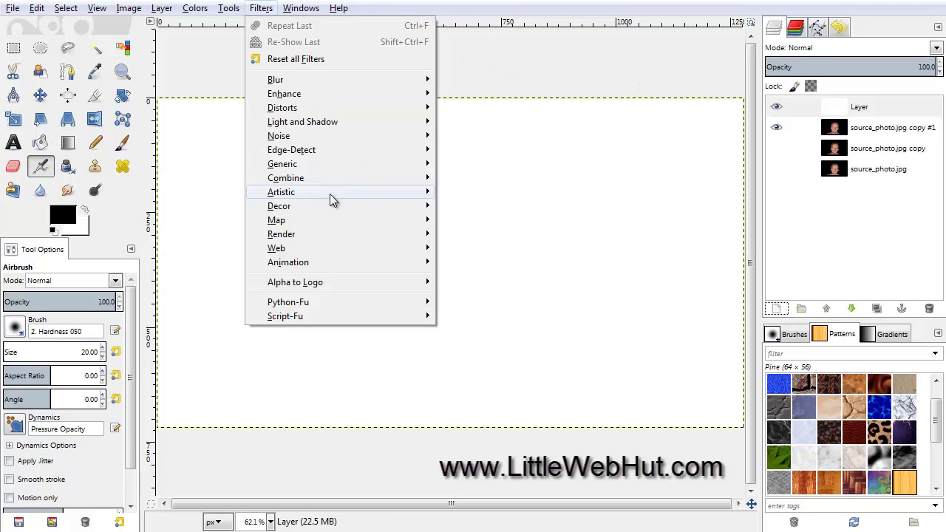
{"action": "mouse_move", "coordinate": [423, 243]}
{"action": "mouse_move", "coordinate": [515, 264]}
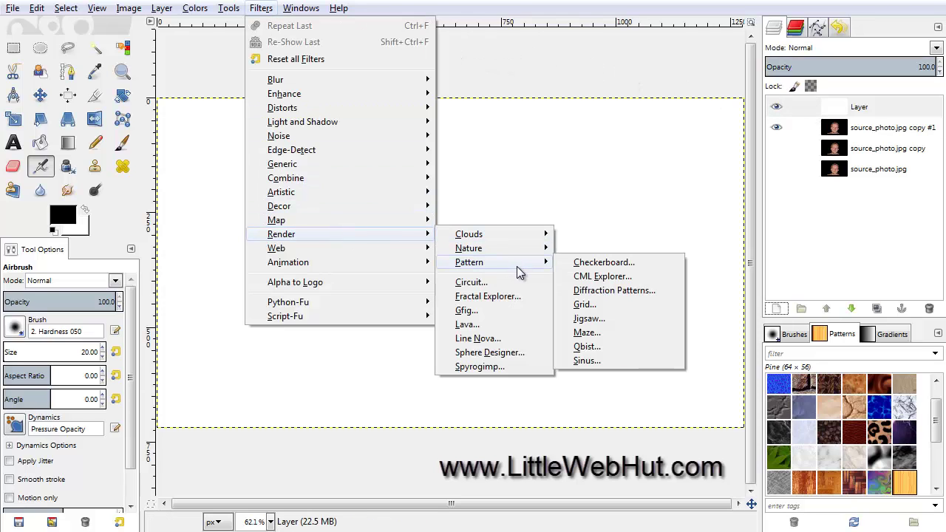
{"action": "left_click", "coordinate": [611, 322]}
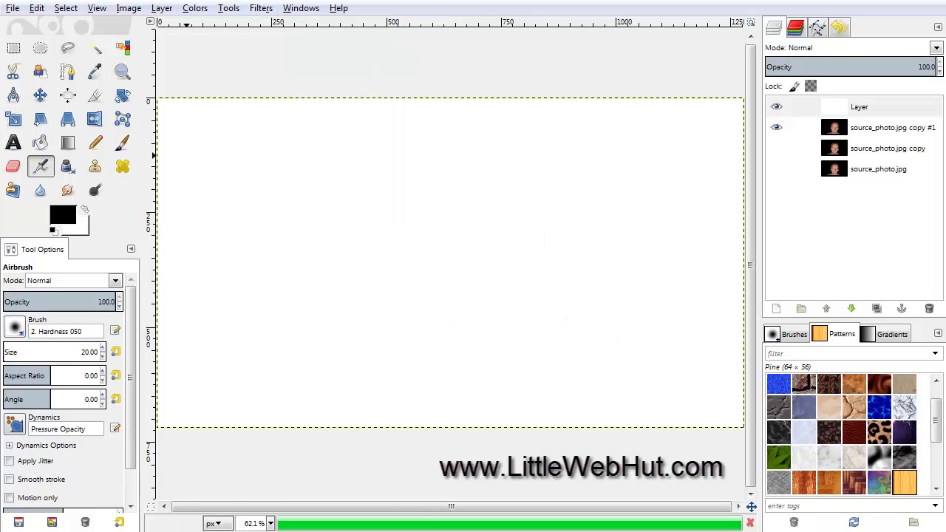
Render a curved 20×15 jigsaw pattern with bevel width 2 and highlight 0.
{"action": "left_click_drag", "start_coordinate": [244, 30], "coordinate": [244, 32]}
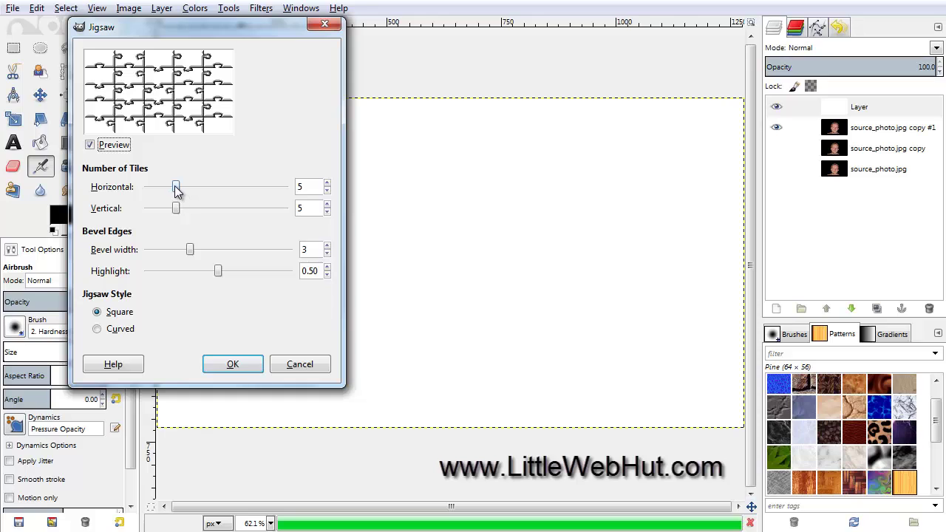
{"action": "left_click_drag", "start_coordinate": [176, 189], "coordinate": [300, 204]}
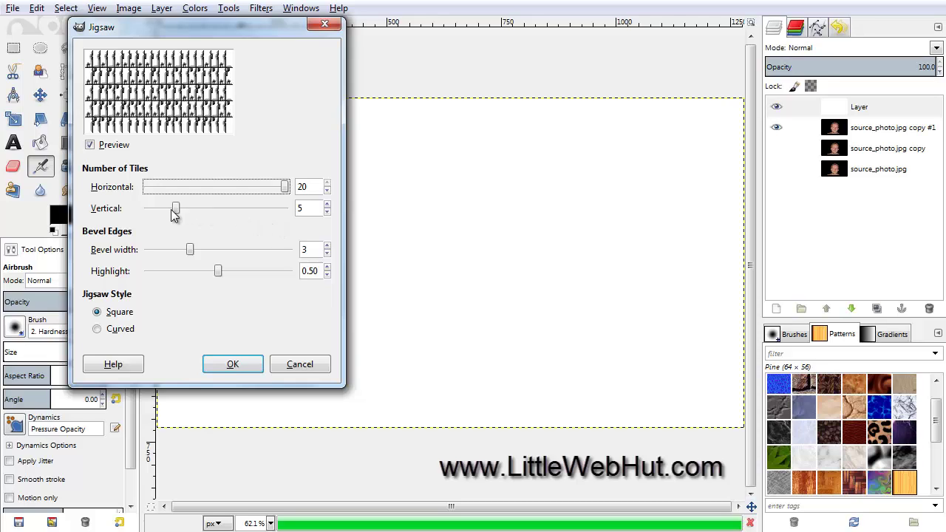
{"action": "left_click_drag", "start_coordinate": [178, 210], "coordinate": [247, 214]}
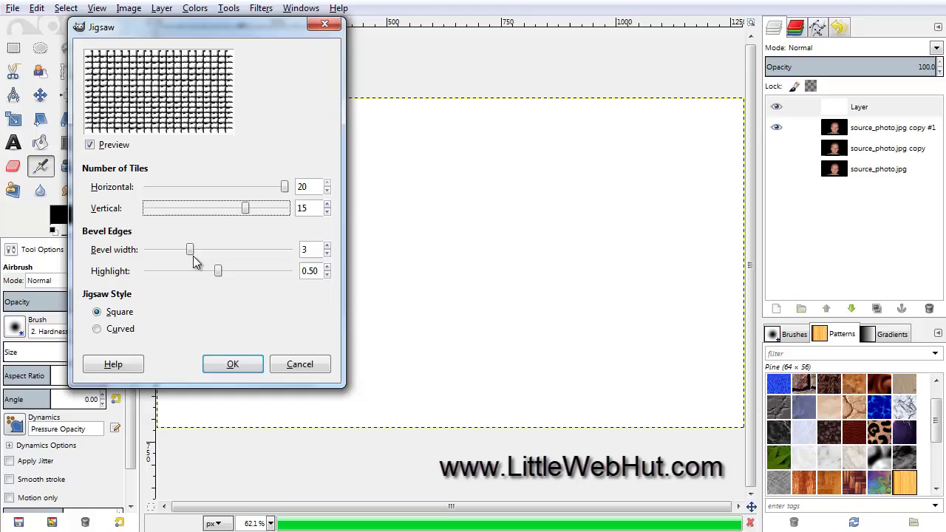
{"action": "left_click_drag", "start_coordinate": [191, 251], "coordinate": [138, 272]}
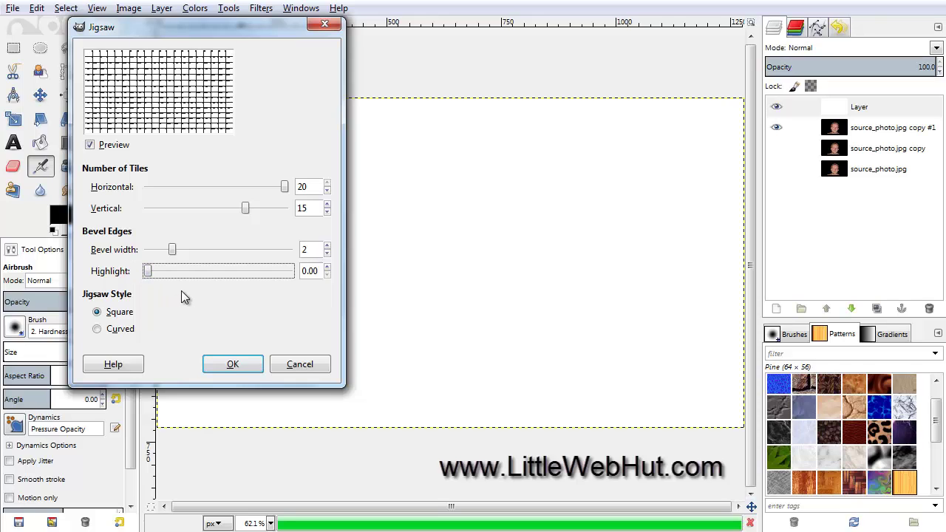
{"action": "left_click", "coordinate": [98, 330]}
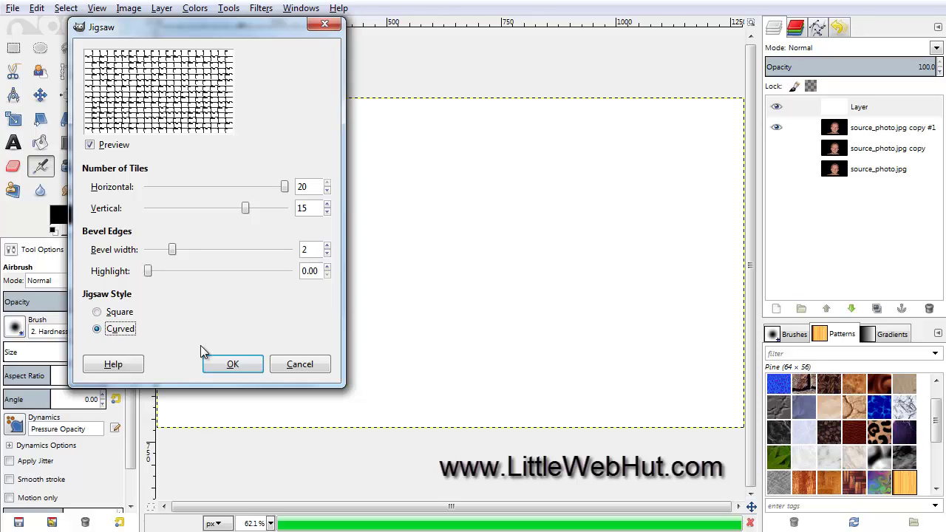
{"action": "left_click", "coordinate": [229, 365]}
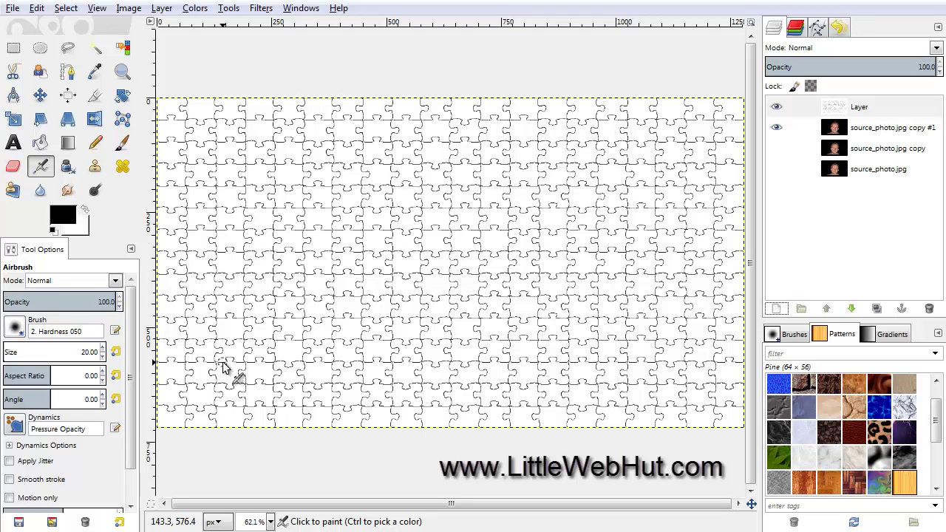
Select the white with Select by Color, clear it, then remove the selection.
{"action": "left_click", "coordinate": [126, 48]}
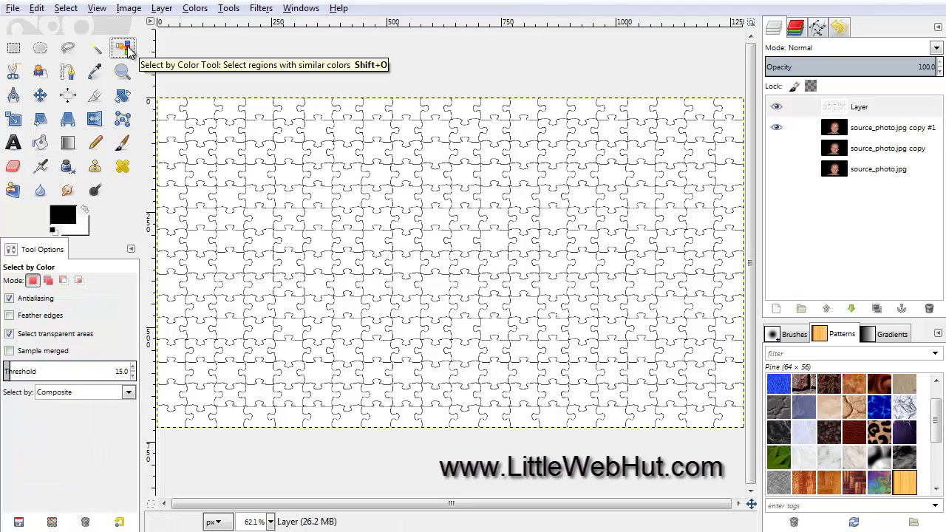
{"action": "left_click", "coordinate": [289, 179]}
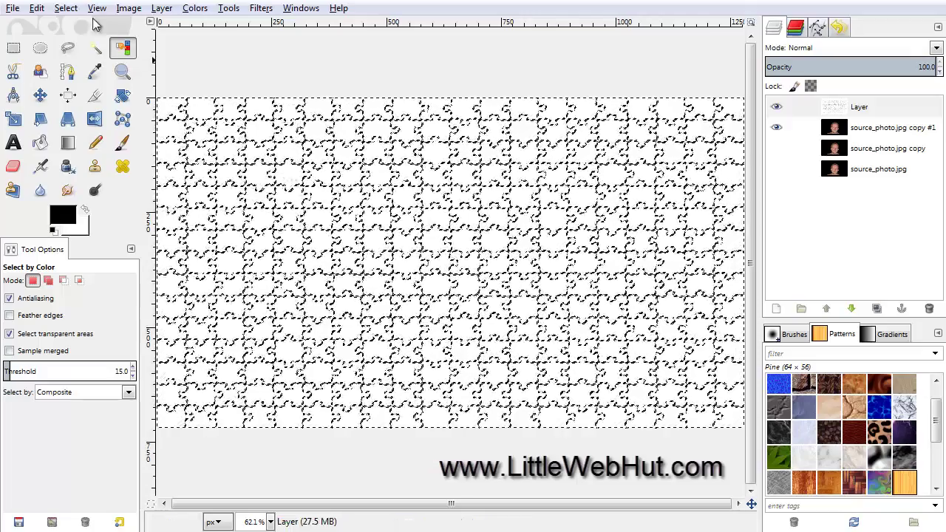
{"action": "left_click", "coordinate": [37, 8]}
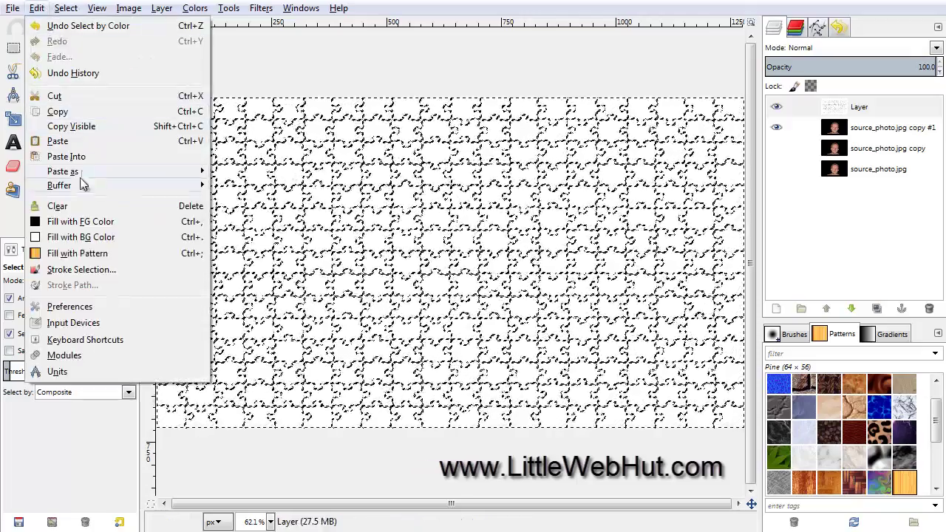
{"action": "left_click", "coordinate": [78, 205]}
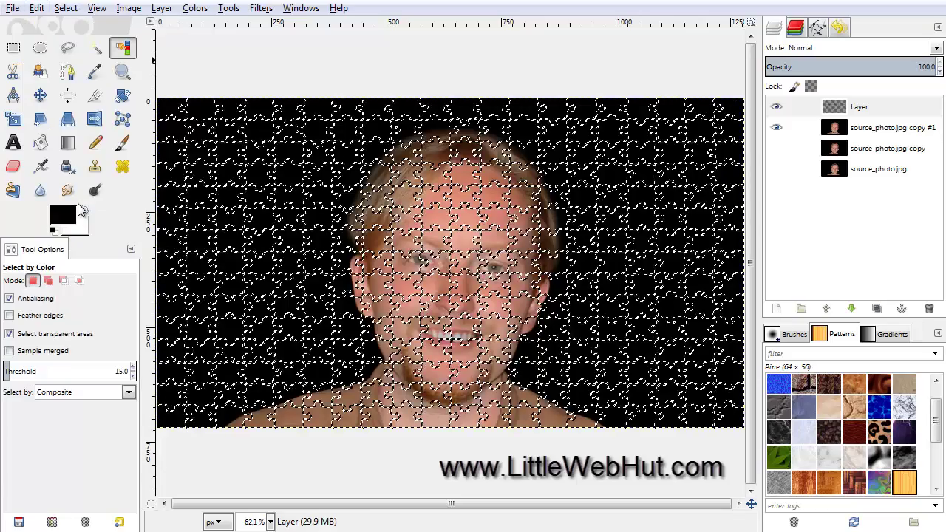
{"action": "left_click", "coordinate": [65, 9]}
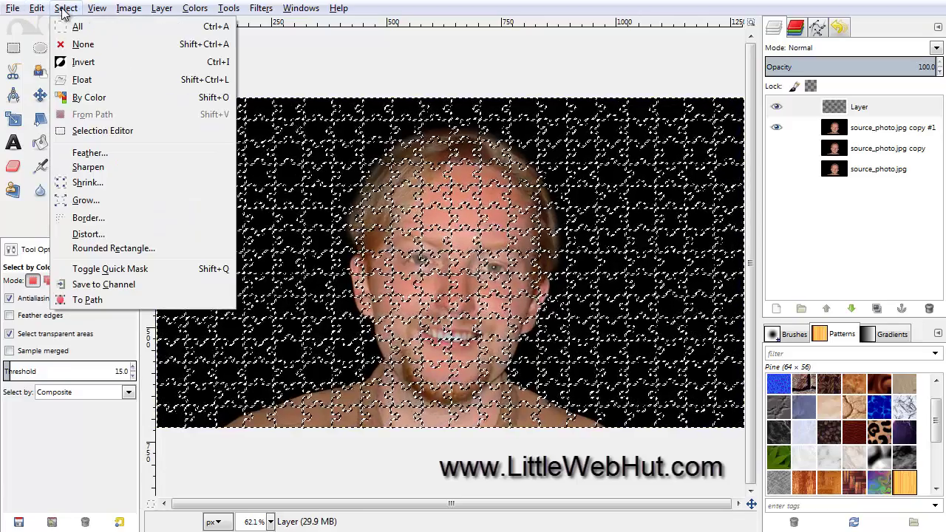
{"action": "left_click", "coordinate": [83, 45]}
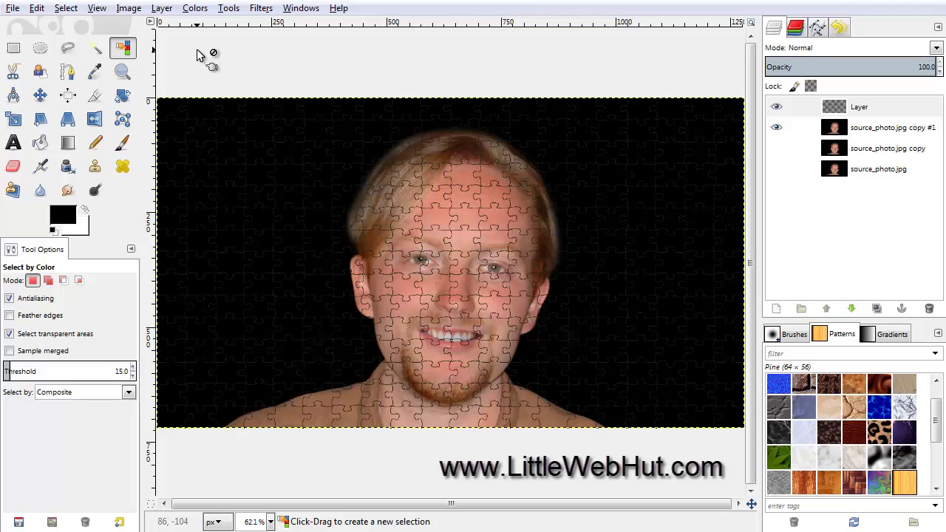
Fuzzy-select the right-eye puzzle piece and add neighbouring pieces from chin to top of head.
{"action": "left_click", "coordinate": [97, 49]}
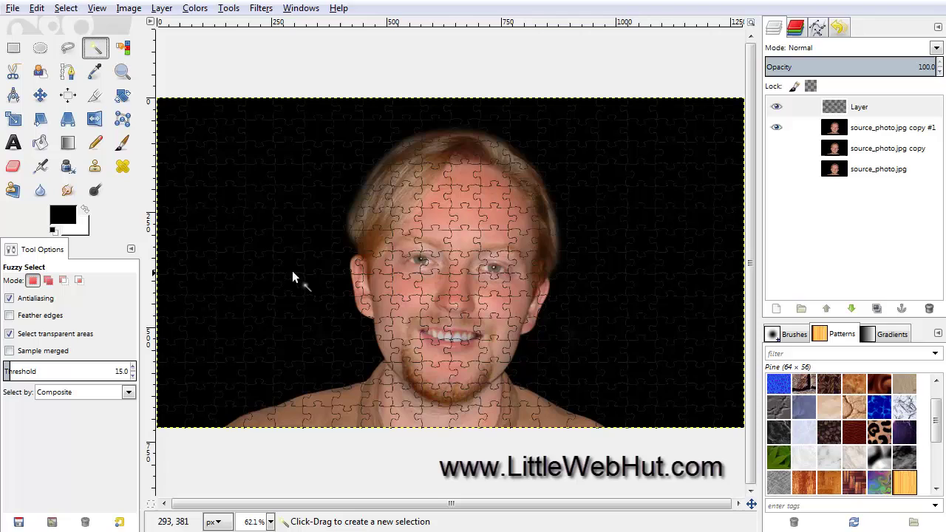
{"action": "left_click", "coordinate": [497, 269]}
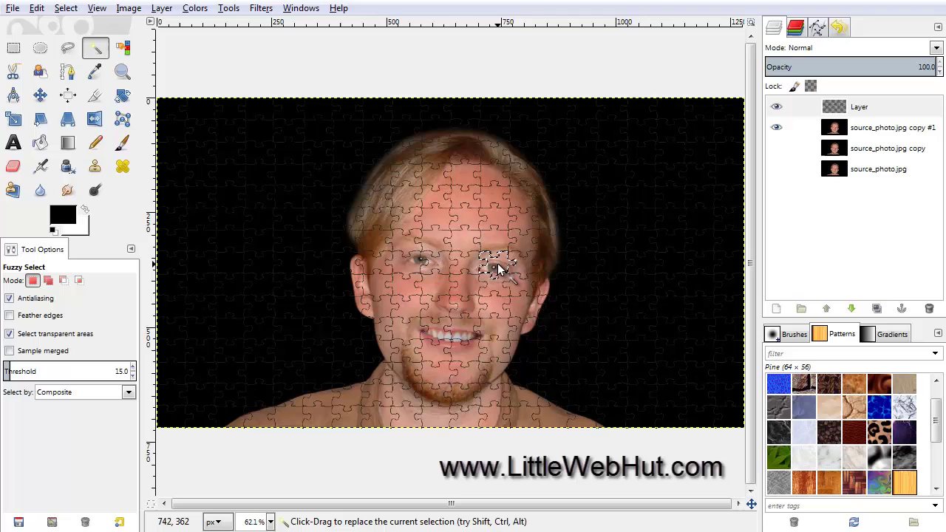
{"action": "key", "text": "shift"}
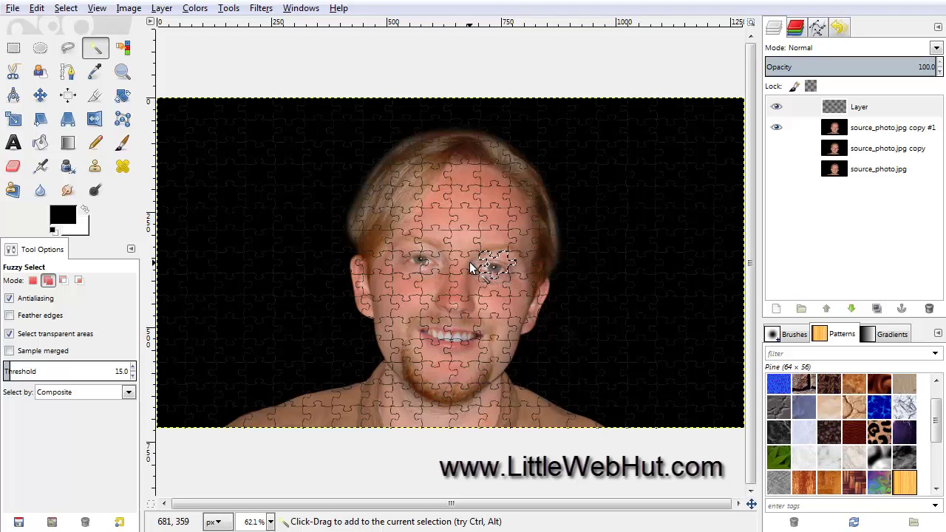
{"action": "left_click", "coordinate": [470, 267], "text": "shift"}
{"action": "left_click", "coordinate": [515, 286], "text": "shift"}
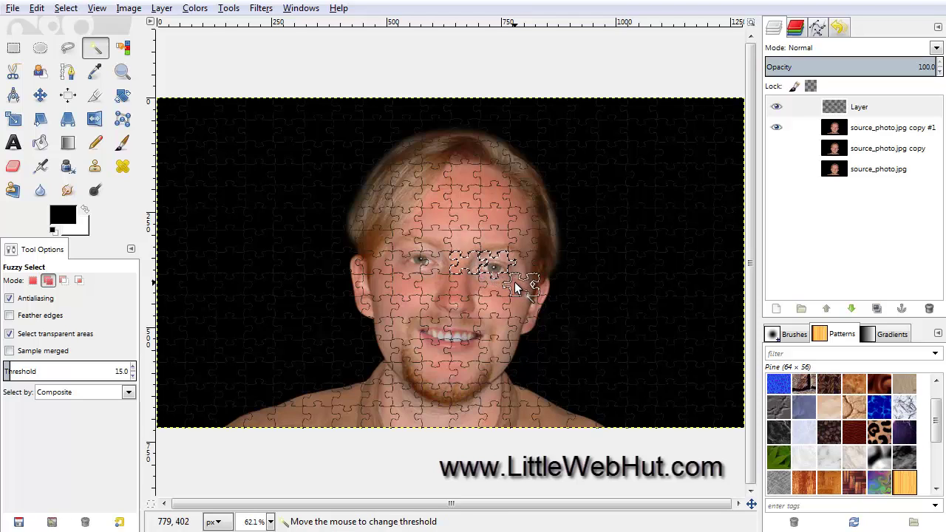
{"action": "left_click", "coordinate": [493, 329], "text": "shift"}
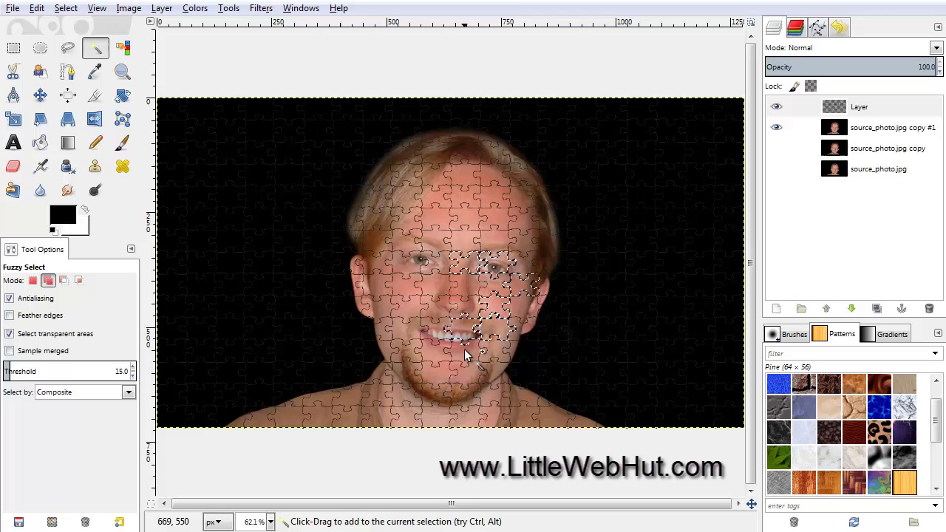
{"action": "left_click", "coordinate": [463, 396], "text": "shift"}
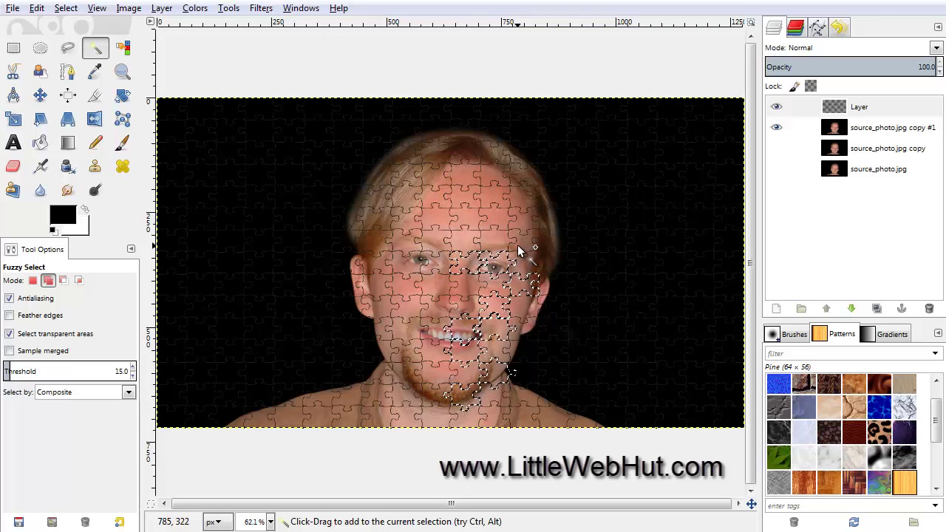
{"action": "left_click", "coordinate": [497, 236]}
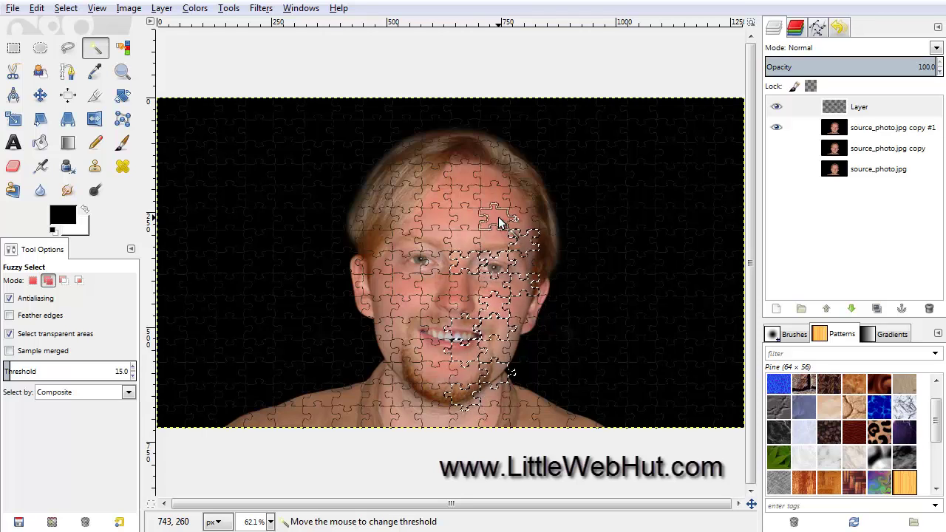
{"action": "left_click", "coordinate": [468, 156], "text": "shift"}
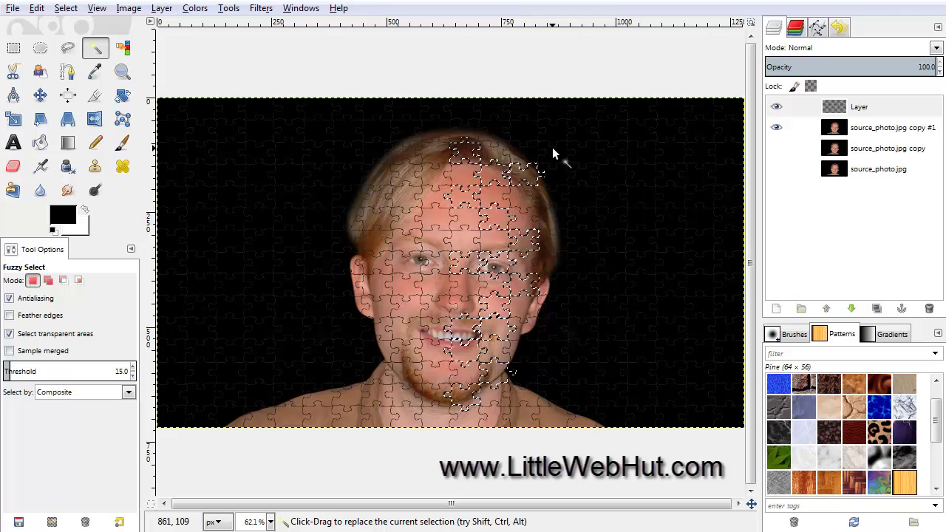
Hide the jigsaw outline layer and make source_photo.jpg copy #1 visible and active.
{"action": "left_click", "coordinate": [776, 107]}
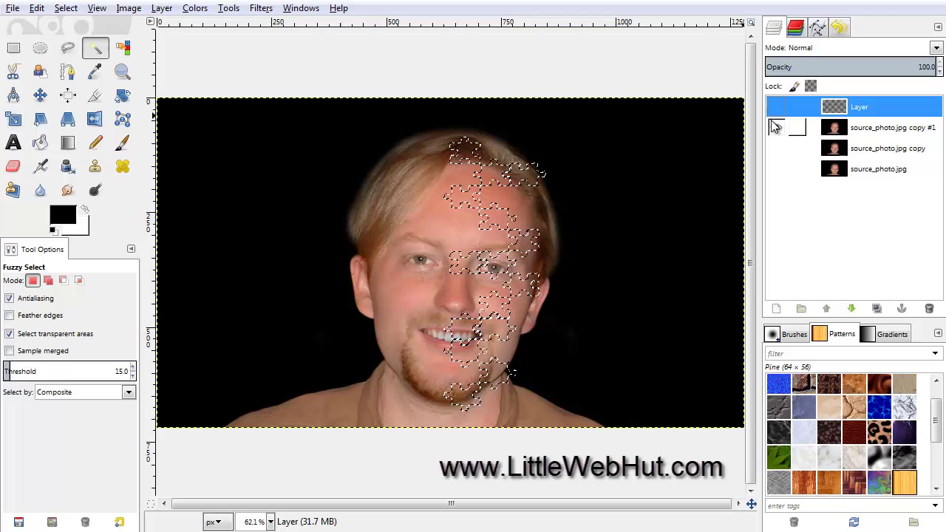
{"action": "left_click", "coordinate": [775, 127]}
{"action": "left_click", "coordinate": [821, 132]}
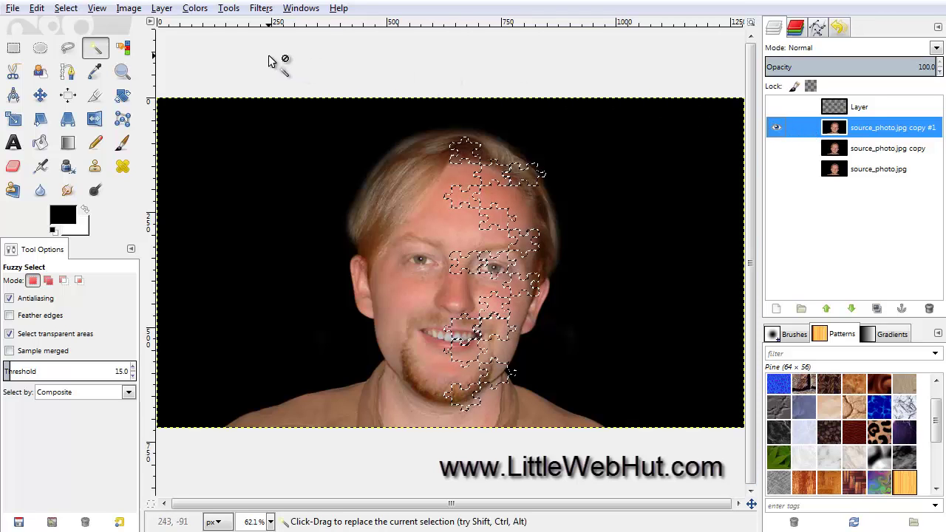
Invert the selection and clear everything on copy #1 except the jigsaw pieces.
{"action": "left_click", "coordinate": [65, 8]}
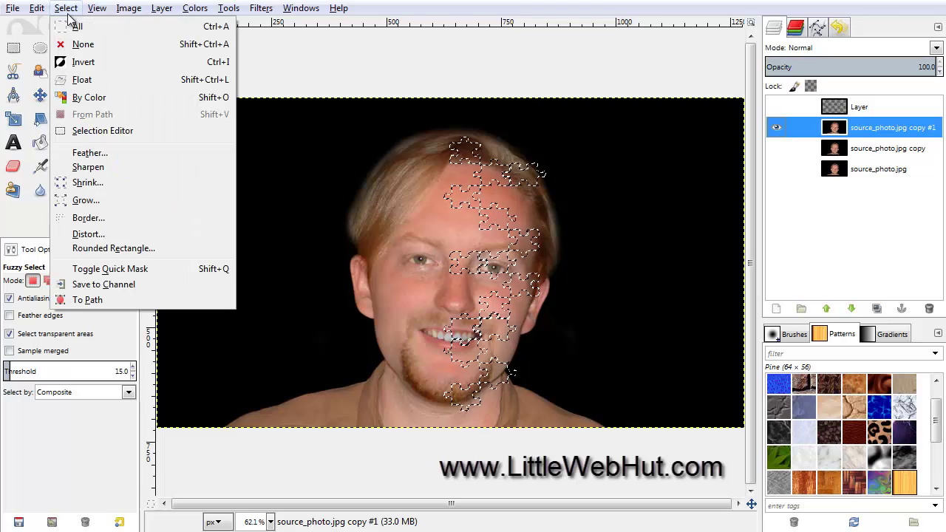
{"action": "left_click", "coordinate": [99, 65]}
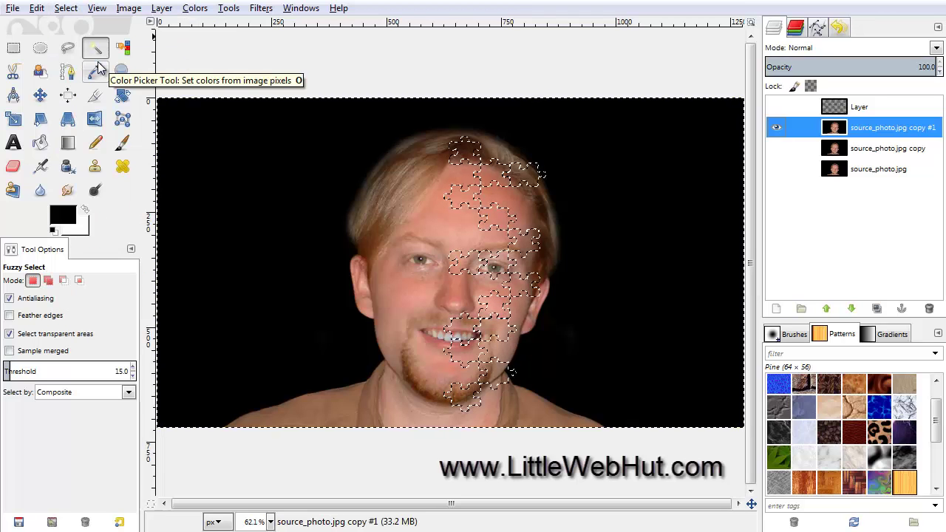
{"action": "left_click", "coordinate": [37, 9]}
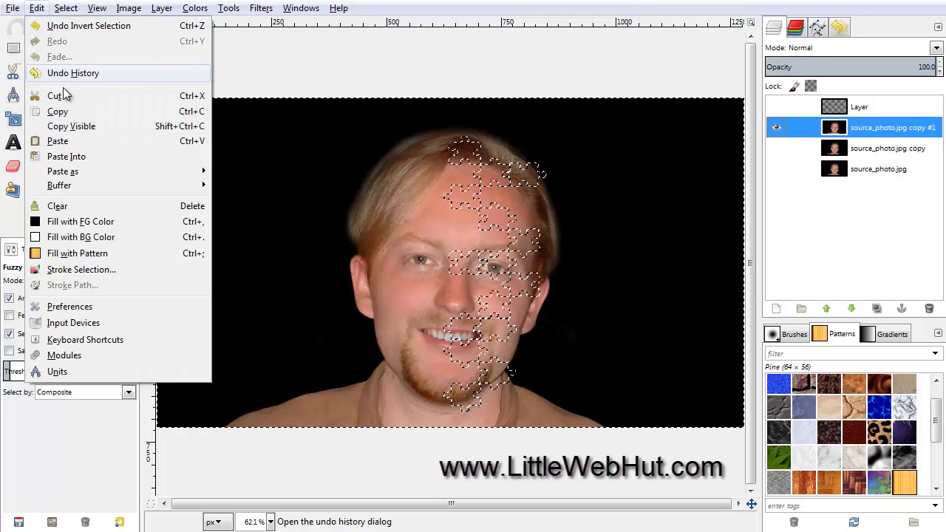
{"action": "left_click", "coordinate": [58, 206]}
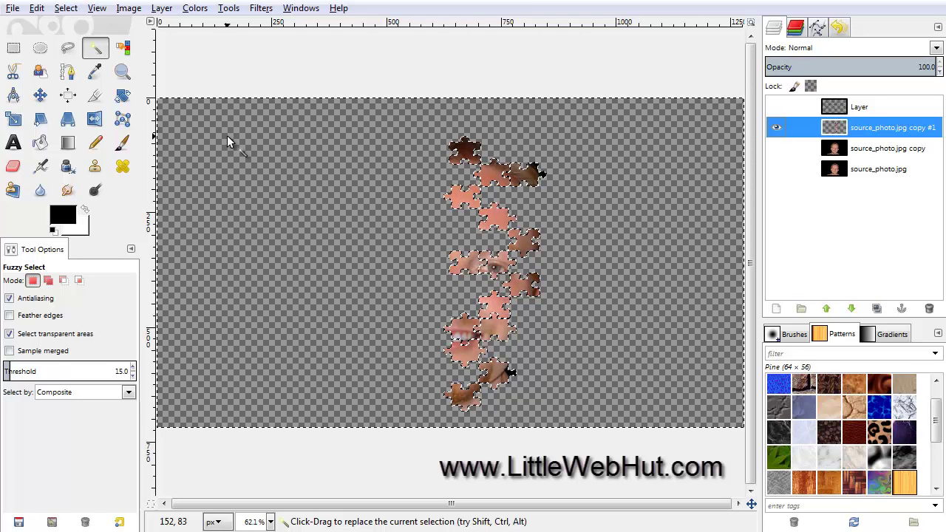
Drag copy #1's puzzle pieces to the right of the face with the Move tool.
{"action": "left_click", "coordinate": [40, 96]}
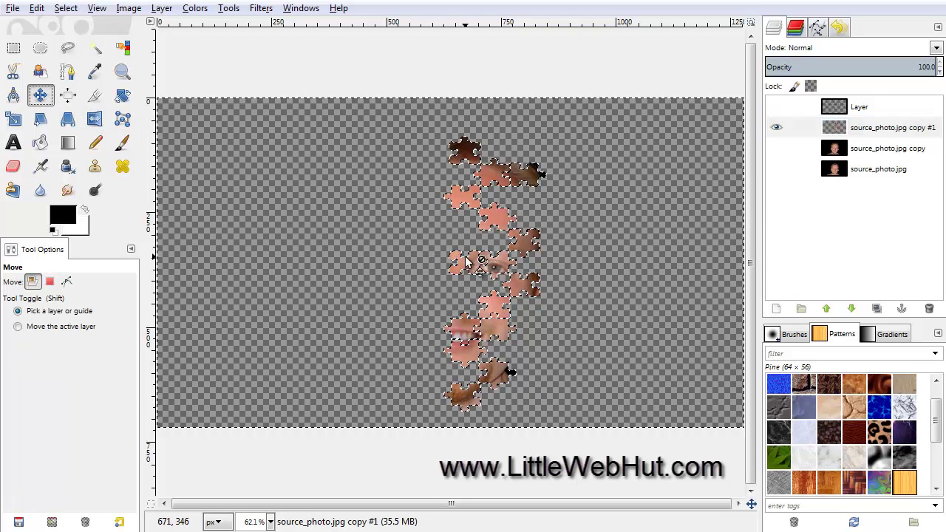
{"action": "left_click_drag", "start_coordinate": [465, 257], "coordinate": [548, 264]}
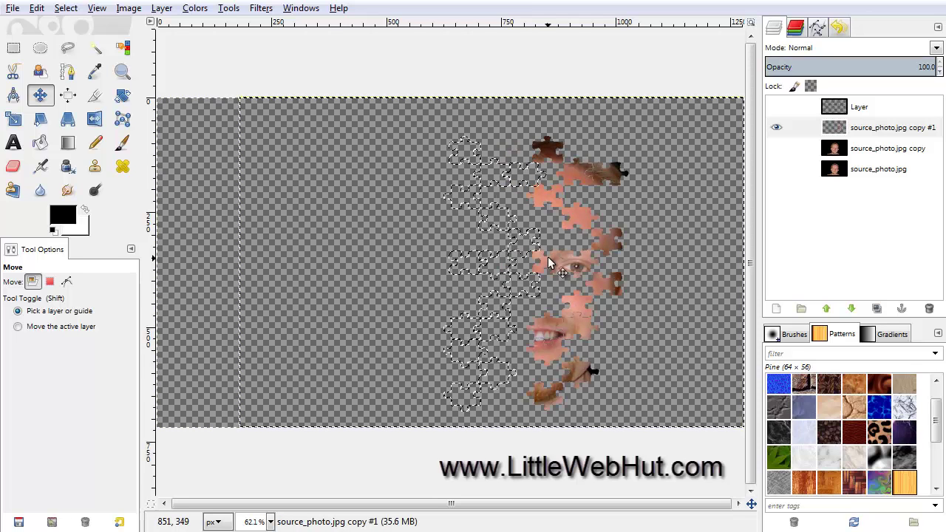
Show and activate source_photo.jpg copy, then invert the selection back onto the pieces' original spots.
{"action": "left_click", "coordinate": [817, 150]}
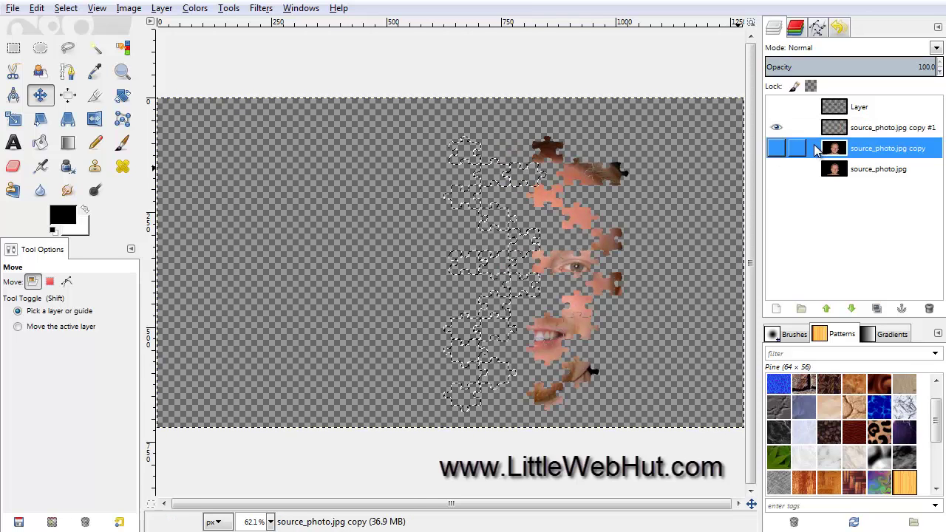
{"action": "left_click", "coordinate": [777, 148]}
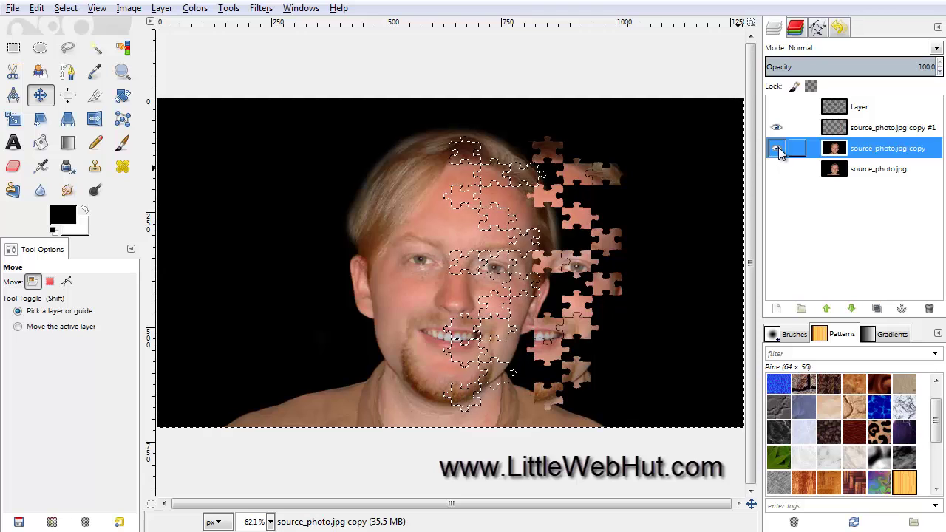
{"action": "left_click", "coordinate": [66, 9]}
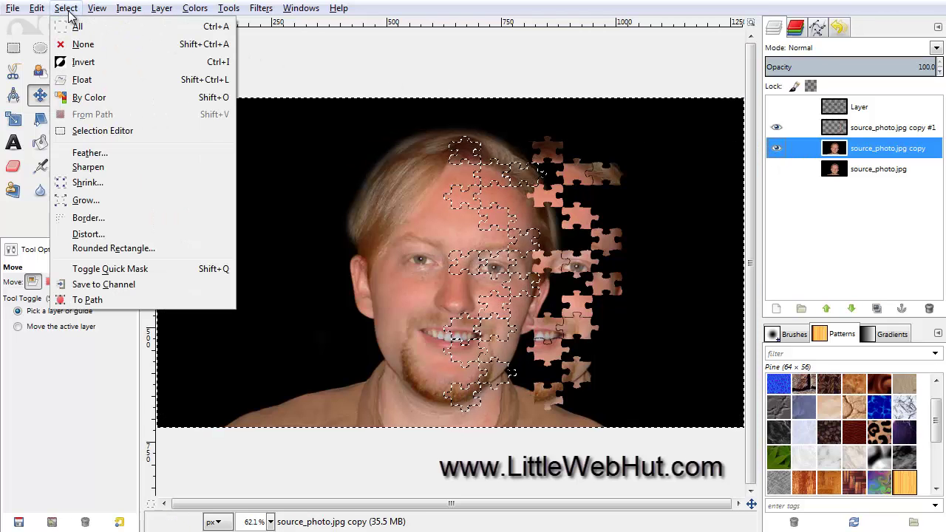
{"action": "left_click", "coordinate": [112, 64]}
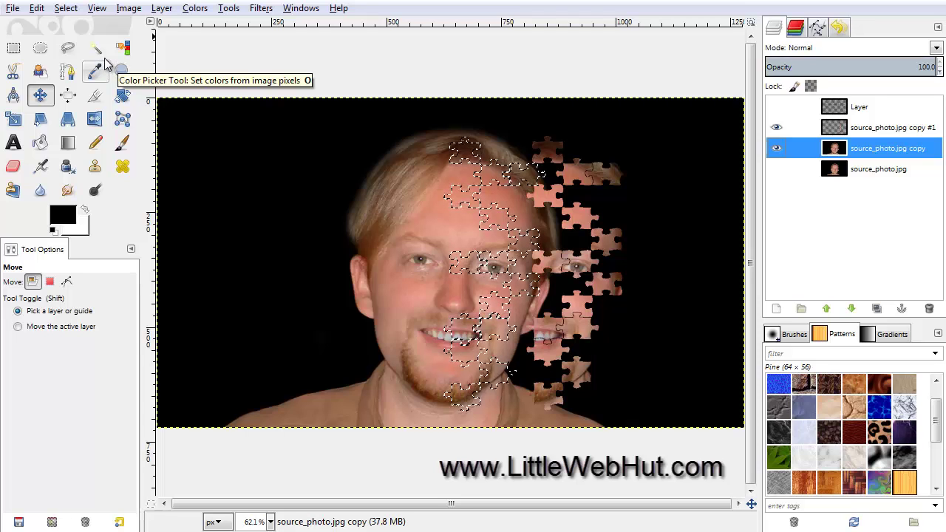
Grow the selection by 1 px and clear it, cutting jigsaw-shaped holes in the face copy.
{"action": "left_click", "coordinate": [74, 9]}
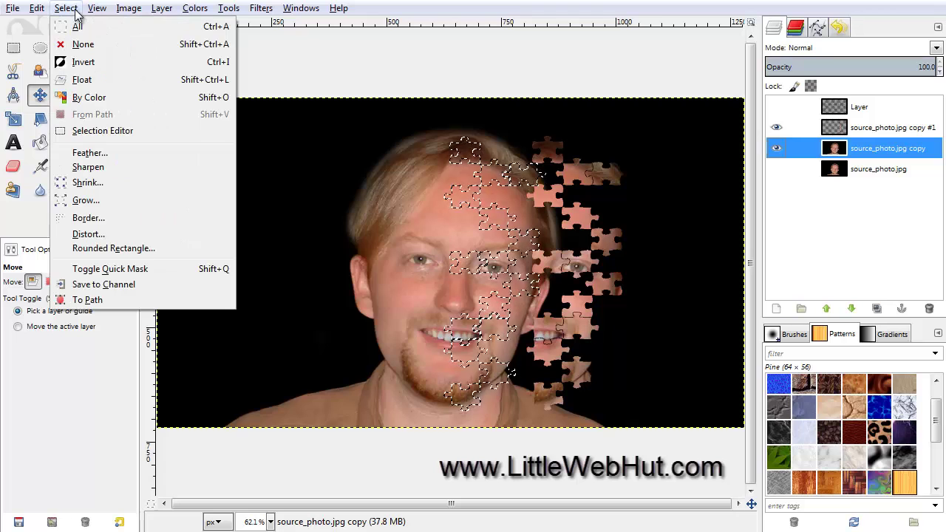
{"action": "left_click", "coordinate": [104, 205]}
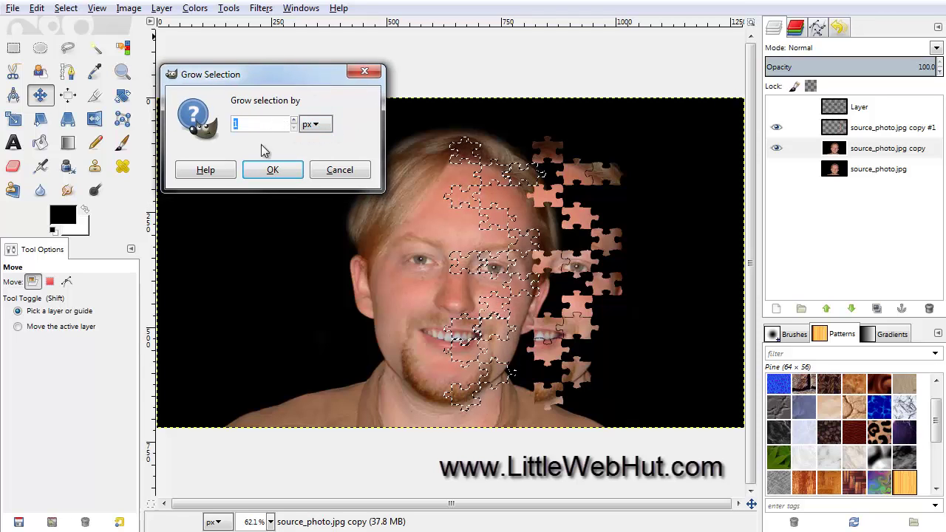
{"action": "left_click", "coordinate": [270, 170]}
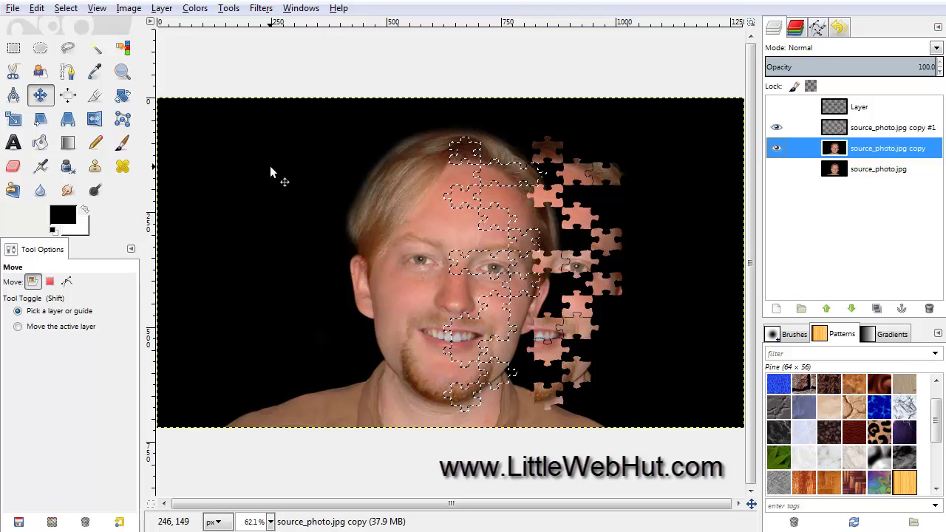
{"action": "left_click", "coordinate": [37, 9]}
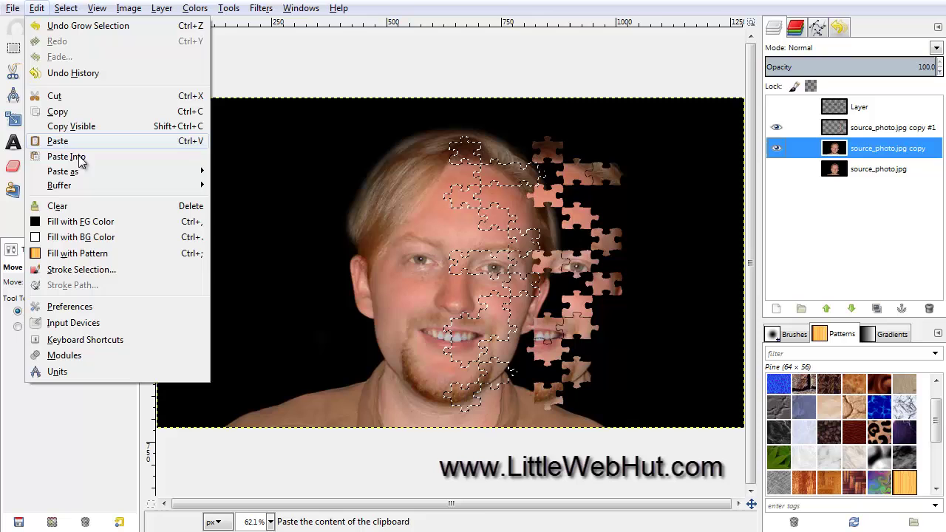
{"action": "left_click", "coordinate": [84, 213]}
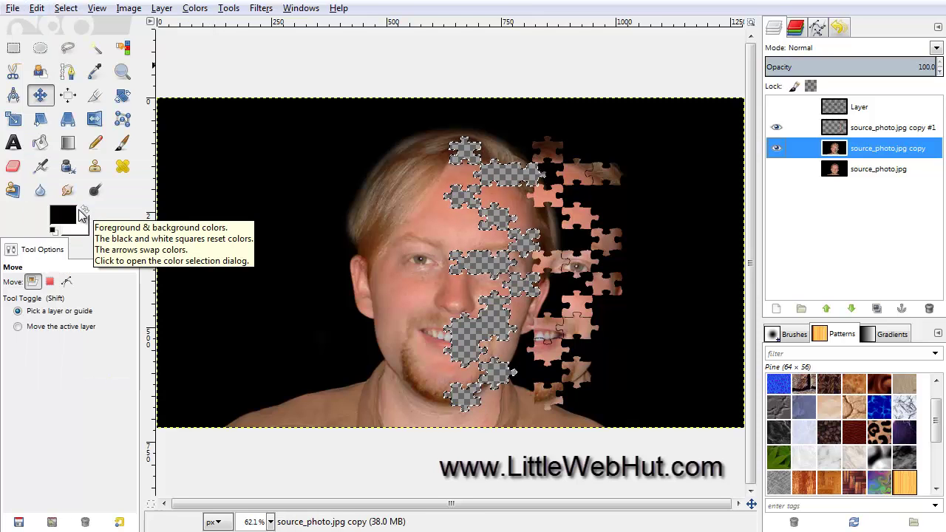
{"action": "left_click", "coordinate": [66, 8]}
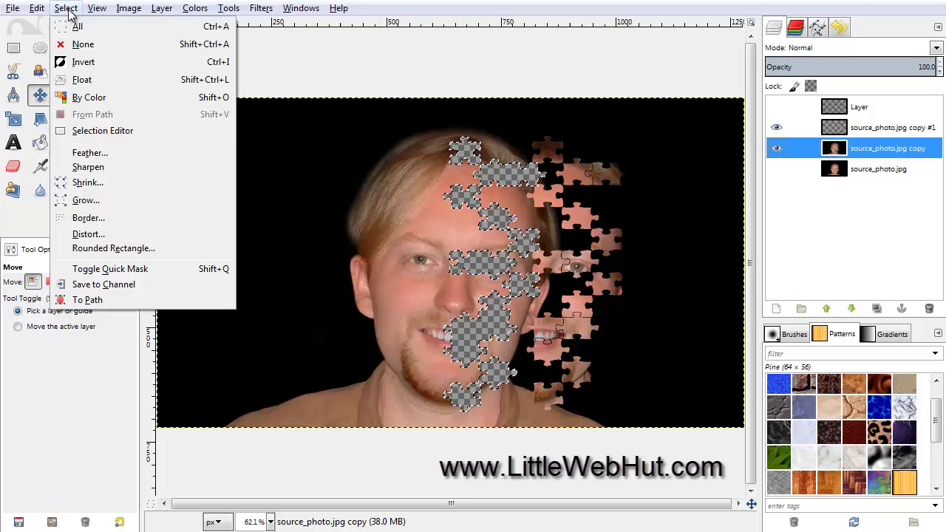
Deselect all, duplicate copy #1 into copy #2, and hide copy #1.
{"action": "left_click", "coordinate": [100, 45]}
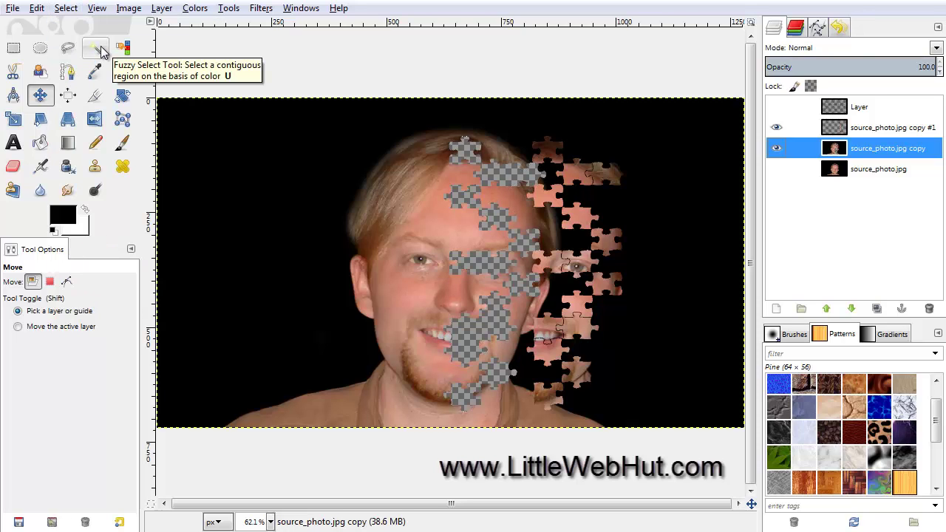
{"action": "left_click", "coordinate": [812, 129]}
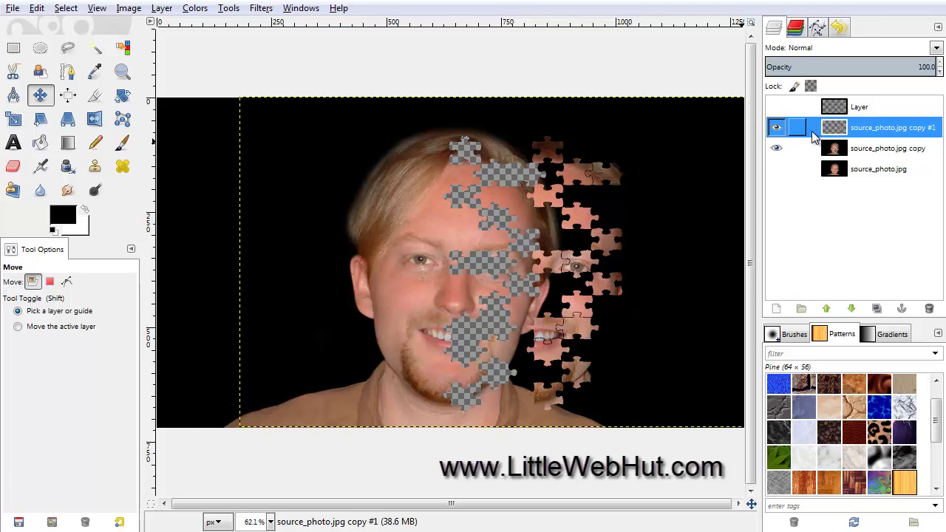
{"action": "left_click", "coordinate": [876, 309]}
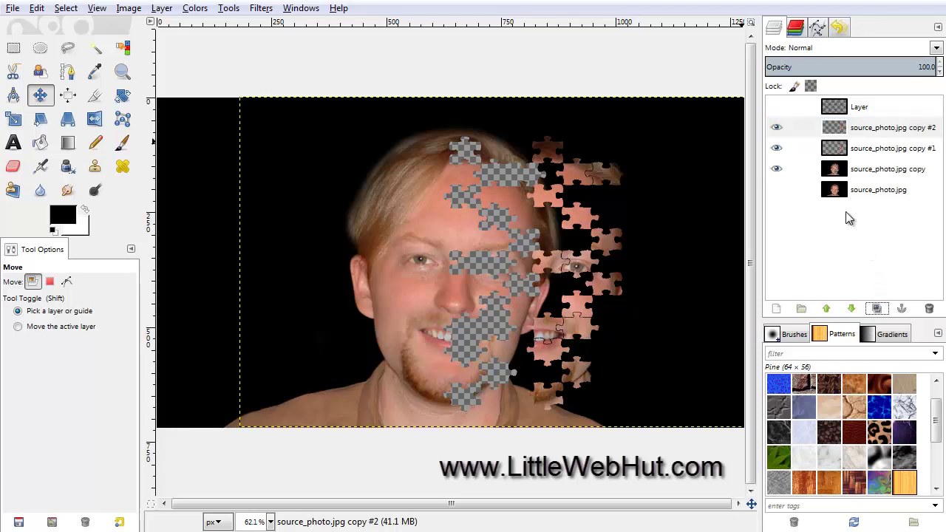
{"action": "left_click", "coordinate": [776, 149]}
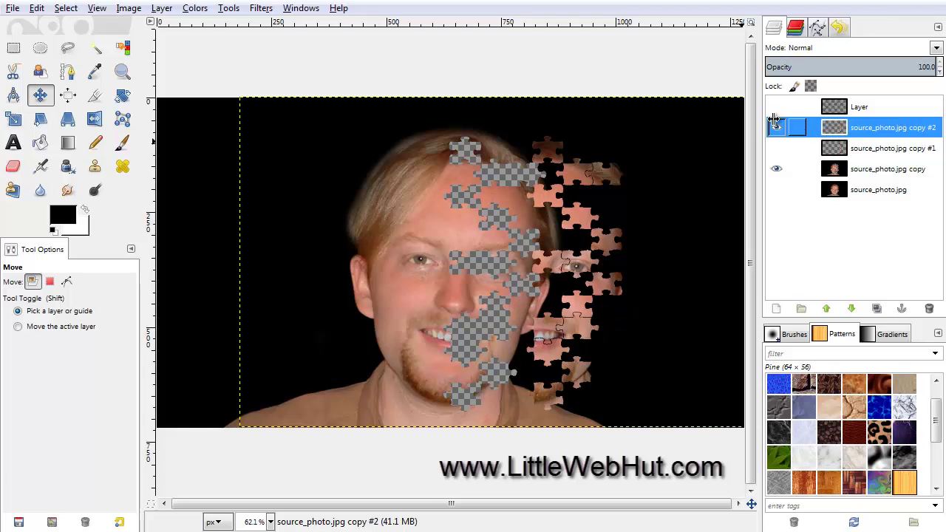
Apply Wind to copy #2's puzzle pieces: Left, Both edges, threshold 10, strength 25.
{"action": "left_click", "coordinate": [263, 13]}
{"action": "mouse_move", "coordinate": [384, 131]}
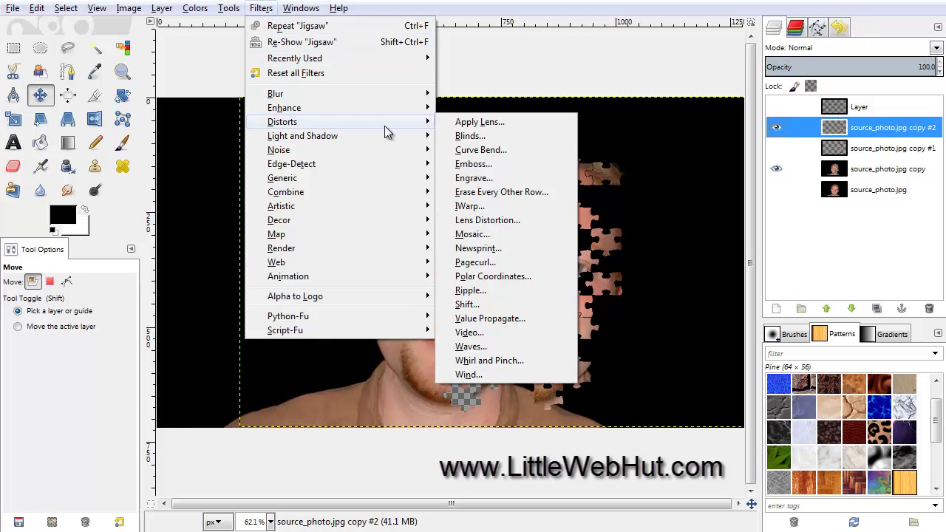
{"action": "left_click", "coordinate": [506, 378]}
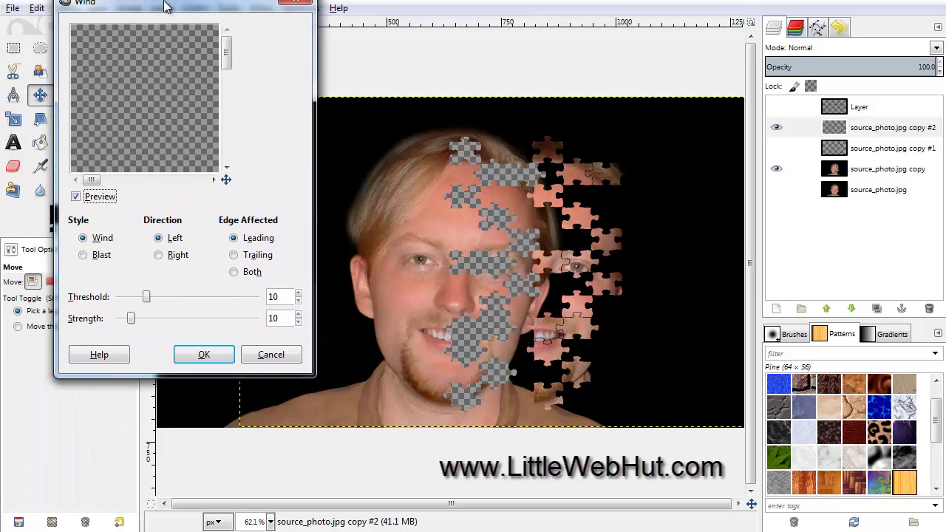
{"action": "left_click_drag", "start_coordinate": [166, 6], "coordinate": [175, 25]}
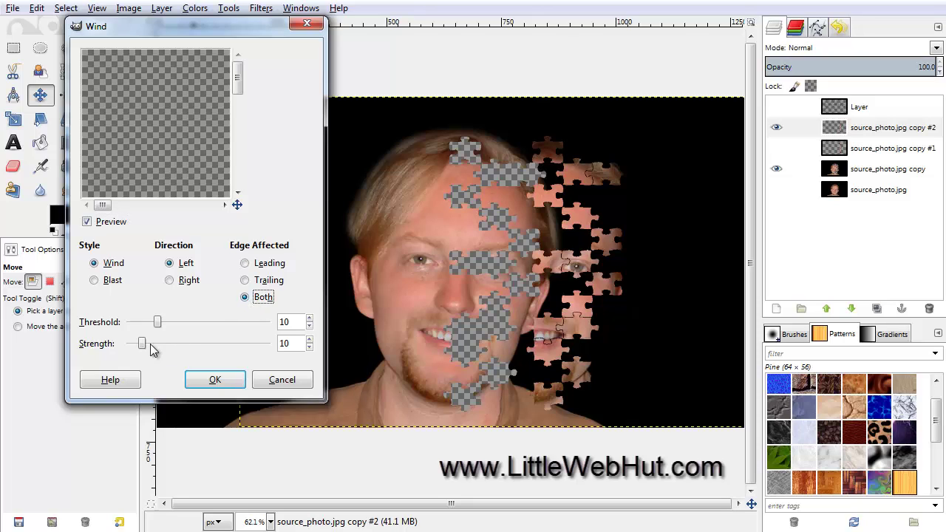
{"action": "left_click_drag", "start_coordinate": [142, 344], "coordinate": [164, 351]}
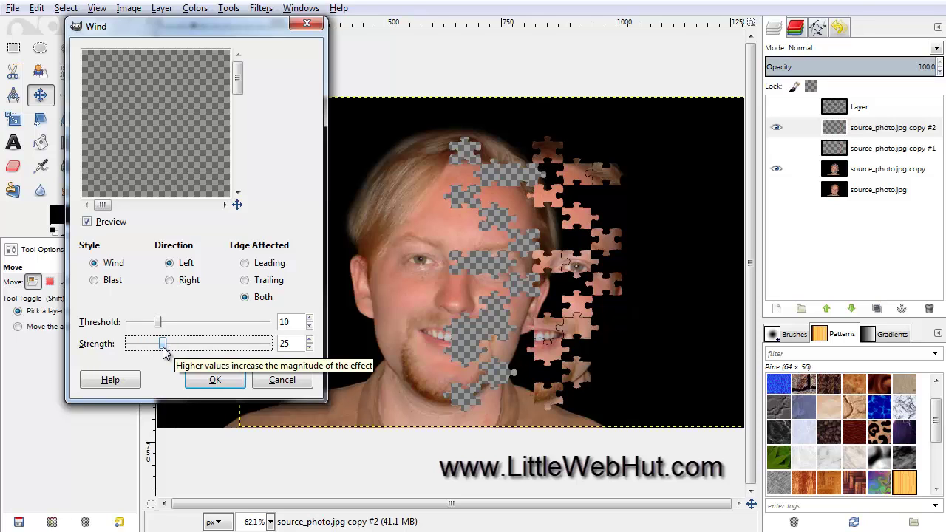
{"action": "left_click", "coordinate": [210, 380]}
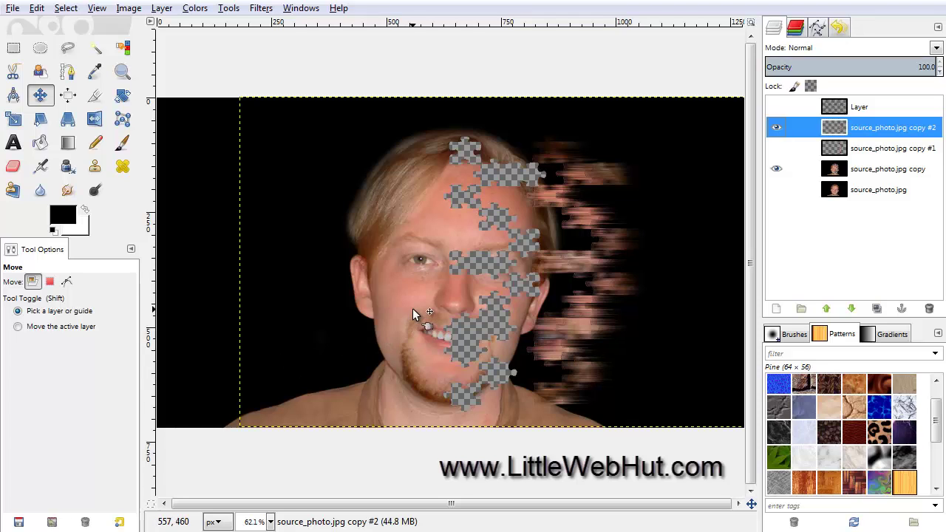
Zoom out and draw a rectangular selection around the wind streaks right of the face.
{"action": "key", "text": "minus"}
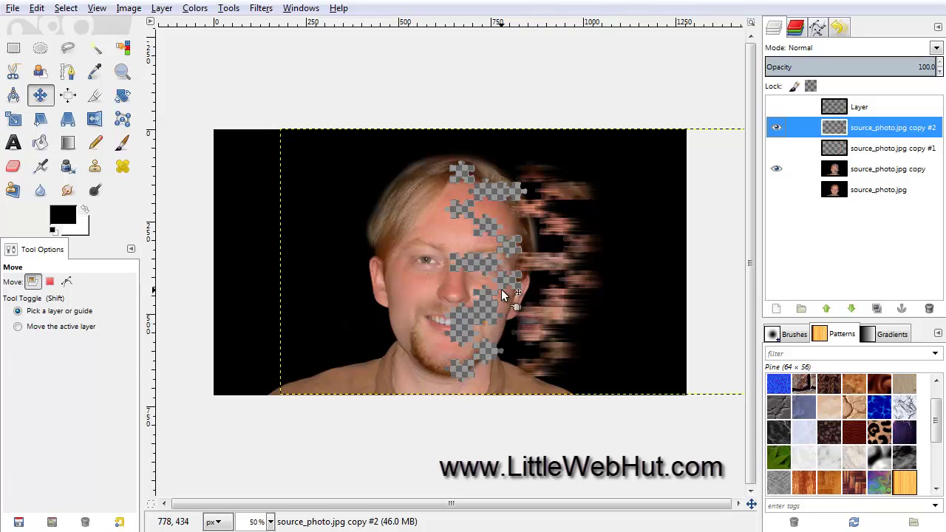
{"action": "left_click", "coordinate": [14, 48]}
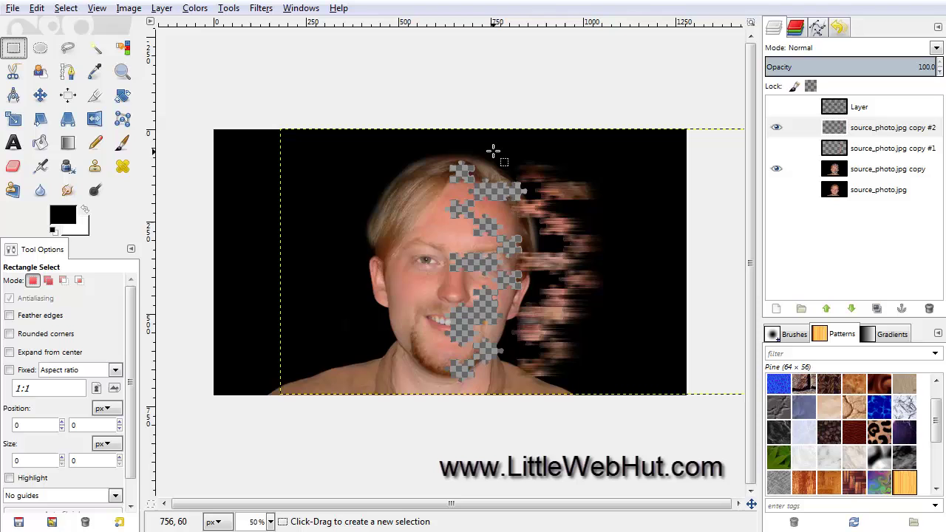
{"action": "left_click_drag", "start_coordinate": [493, 150], "coordinate": [608, 384]}
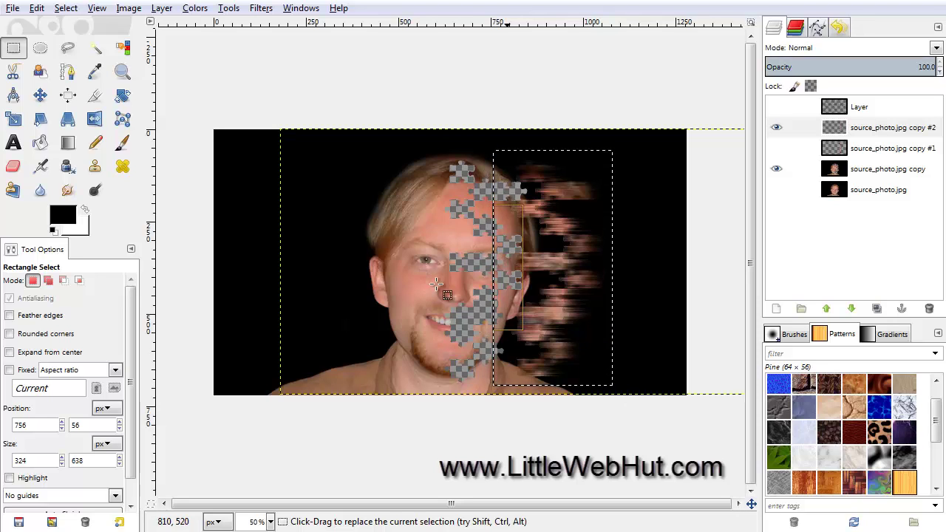
{"action": "left_click", "coordinate": [73, 121]}
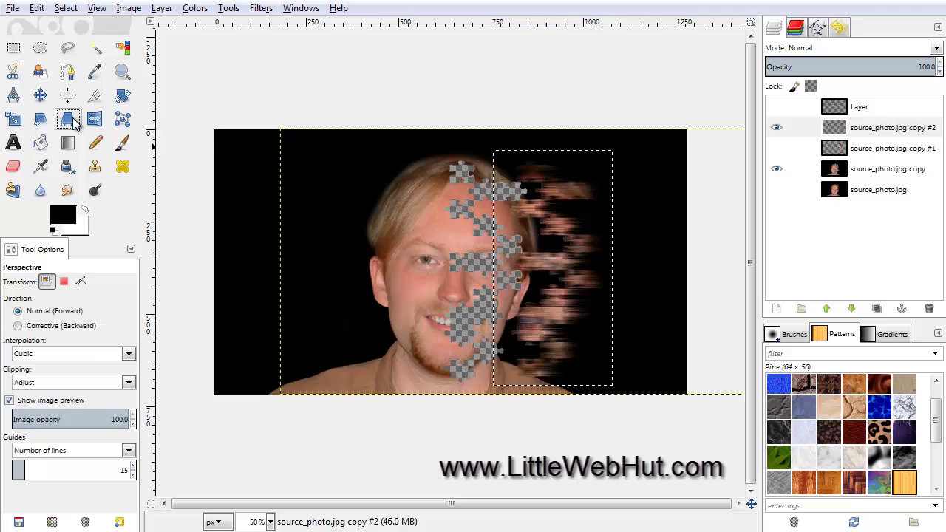
Perspective-warp the selected streaks, pulling the right corners up and down to fan outward.
{"action": "left_click", "coordinate": [550, 244]}
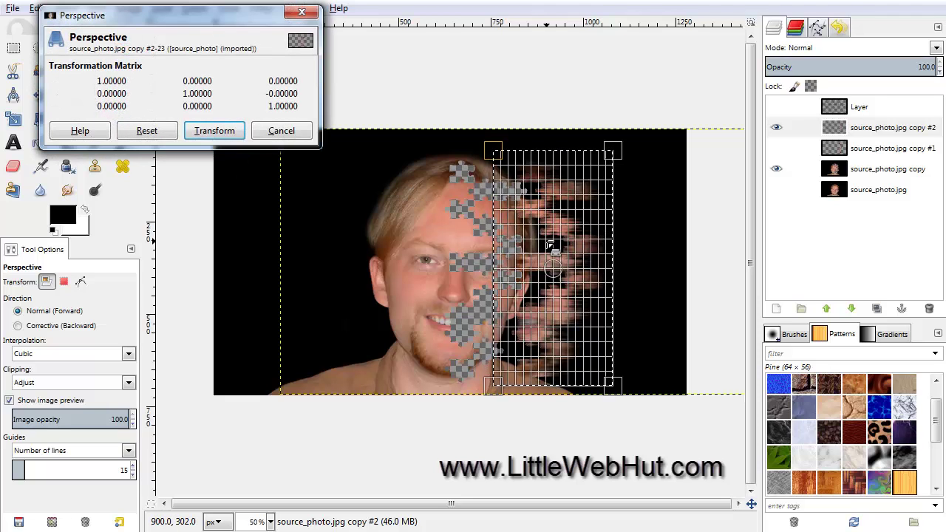
{"action": "left_click_drag", "start_coordinate": [616, 152], "coordinate": [706, 49]}
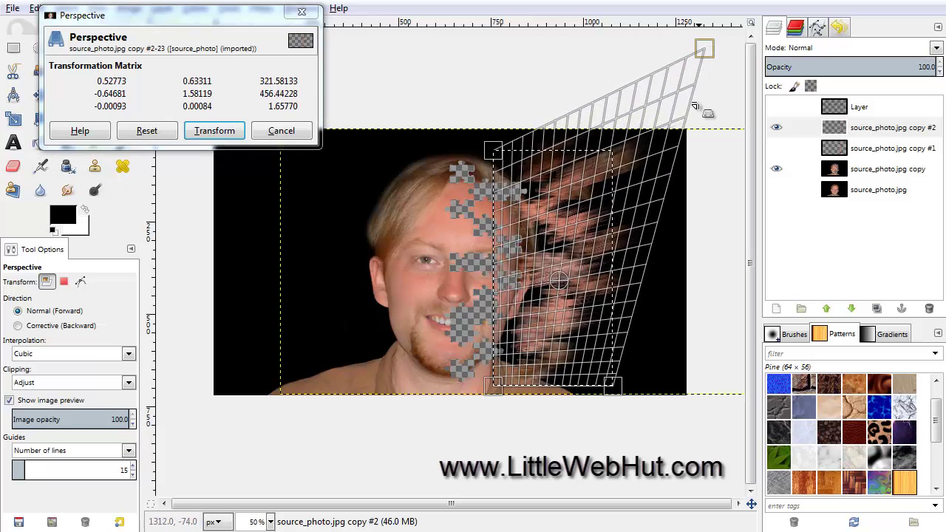
{"action": "left_click_drag", "start_coordinate": [629, 397], "coordinate": [698, 493]}
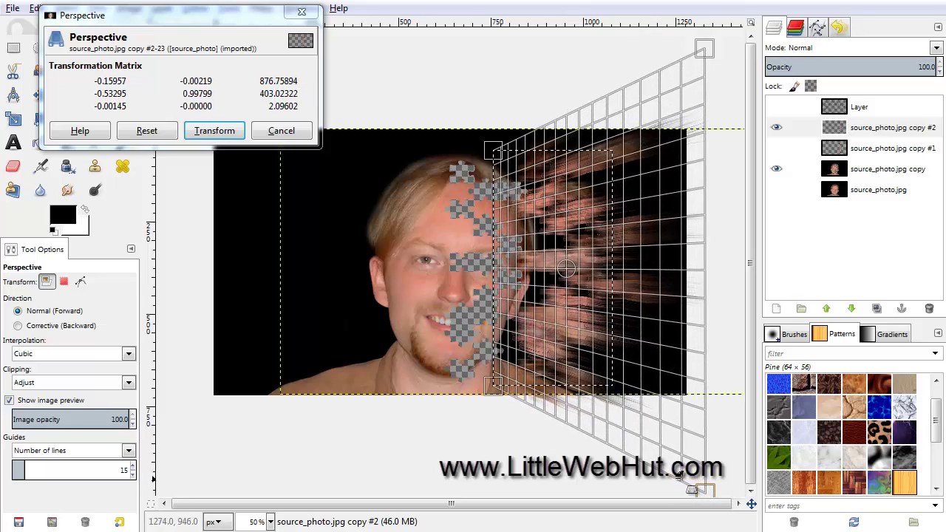
{"action": "left_click", "coordinate": [214, 131]}
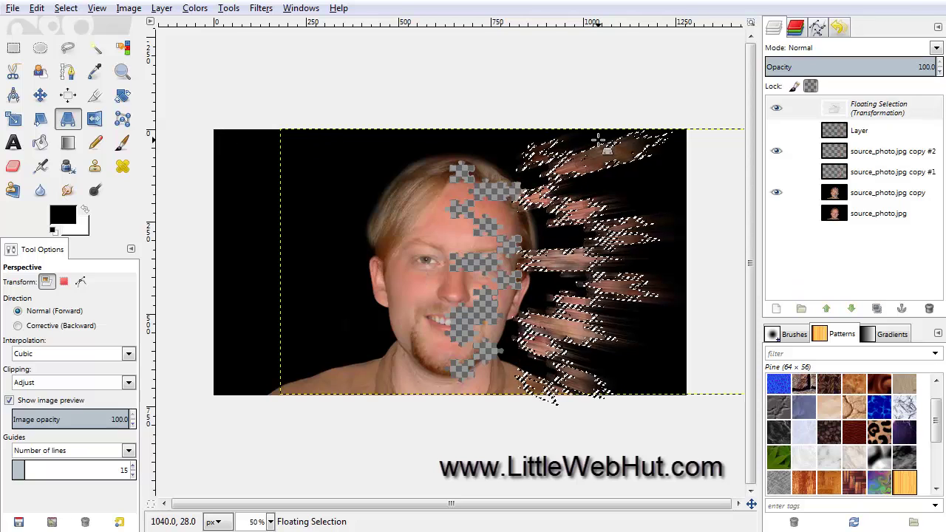
{"action": "left_click", "coordinate": [775, 151]}
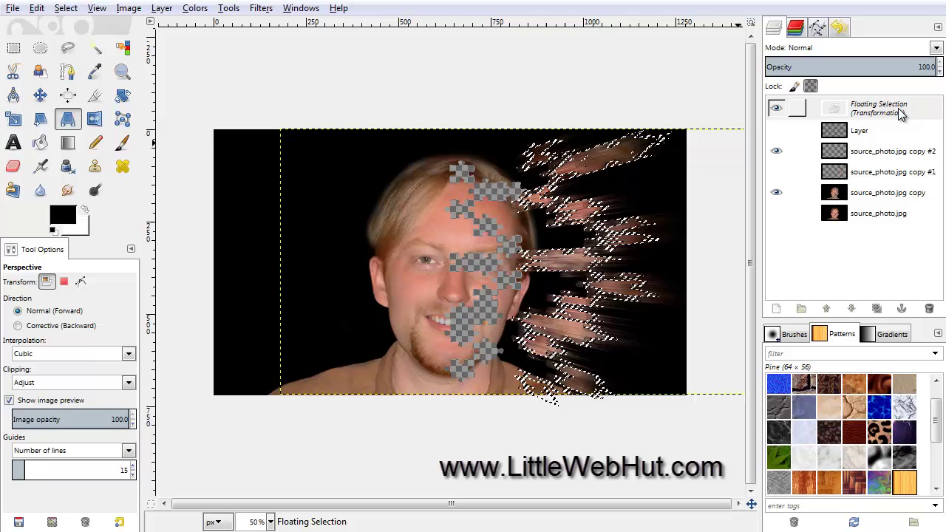
Anchor the fanned streaks, hide copy #2, show copy #1, and box its puzzle pieces.
{"action": "left_click", "coordinate": [901, 309]}
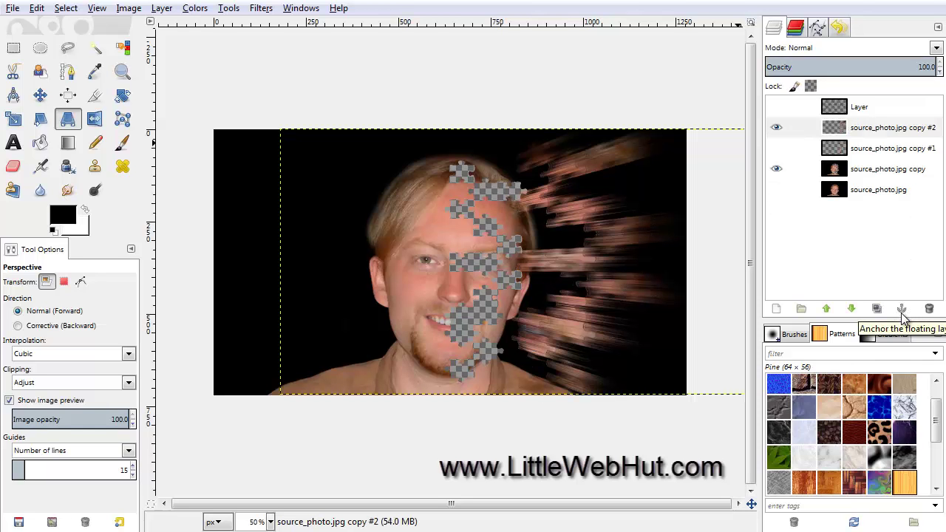
{"action": "left_click", "coordinate": [776, 128]}
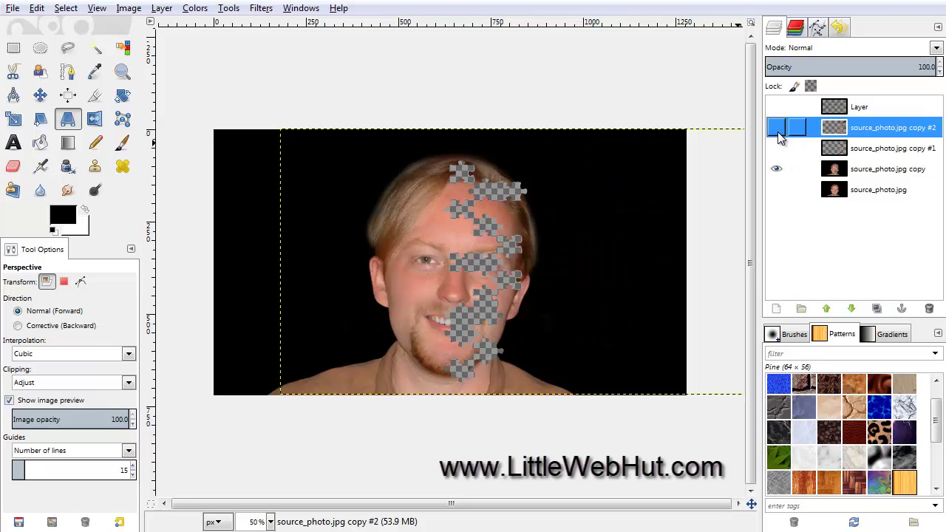
{"action": "left_click", "coordinate": [813, 148]}
{"action": "left_click", "coordinate": [777, 149]}
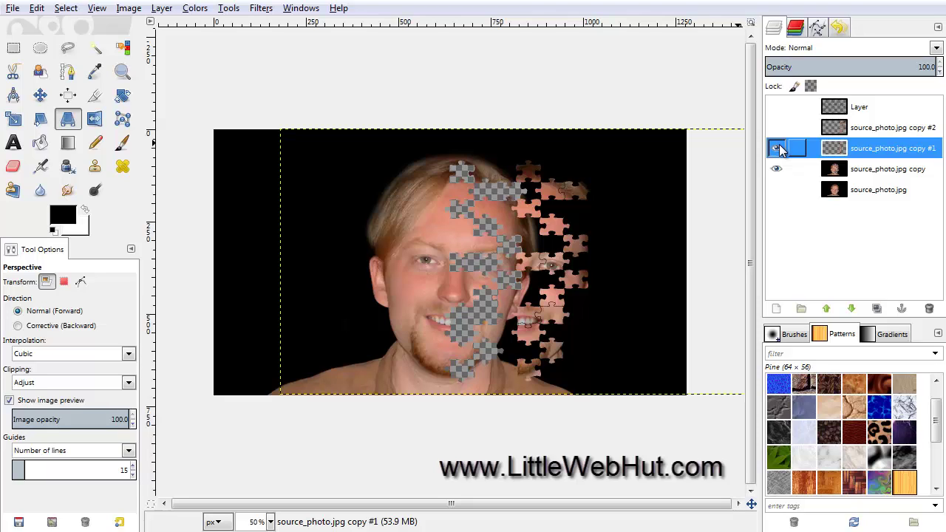
{"action": "left_click", "coordinate": [15, 52]}
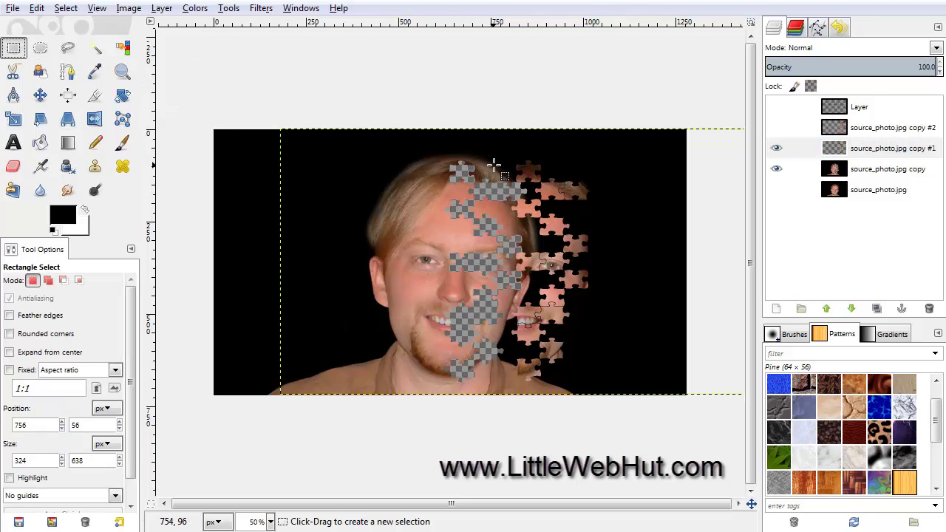
{"action": "left_click_drag", "start_coordinate": [495, 153], "coordinate": [607, 388]}
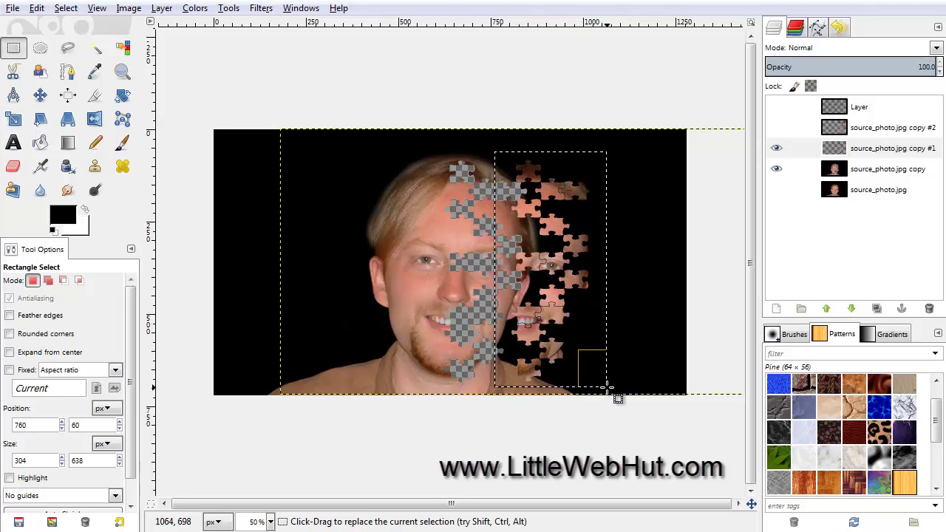
Perspective-warp copy #1's selected pieces to fan toward the right edge, then anchor them.
{"action": "left_click", "coordinate": [70, 122]}
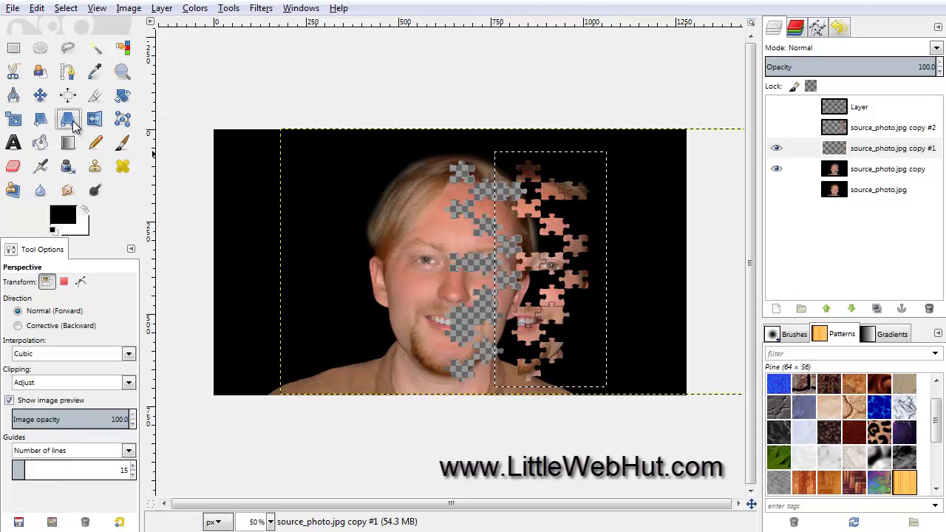
{"action": "left_click", "coordinate": [554, 266]}
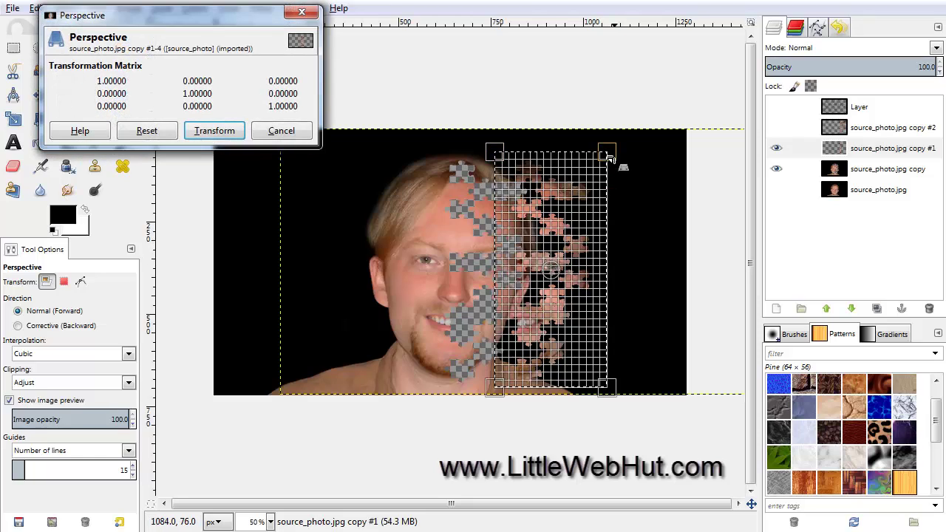
{"action": "left_click_drag", "start_coordinate": [616, 161], "coordinate": [707, 35]}
{"action": "left_click_drag", "start_coordinate": [607, 387], "coordinate": [708, 500]}
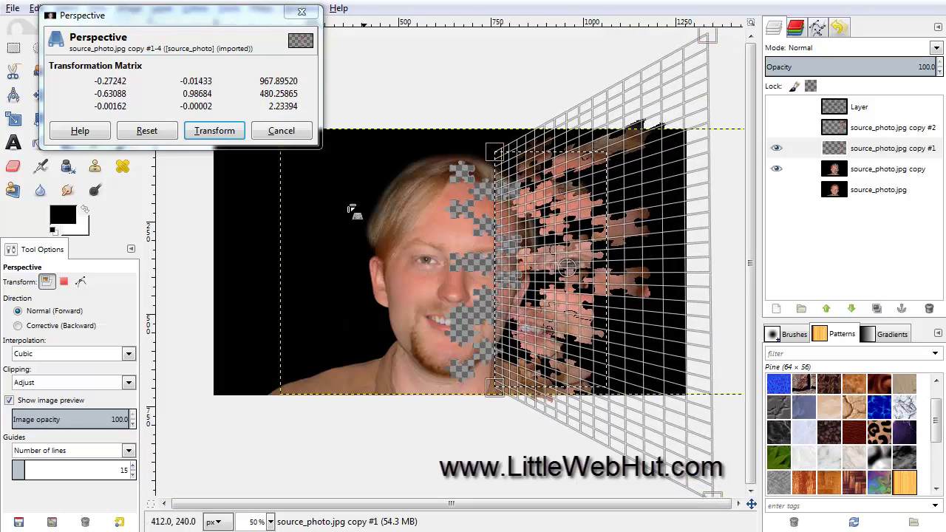
{"action": "left_click", "coordinate": [214, 130]}
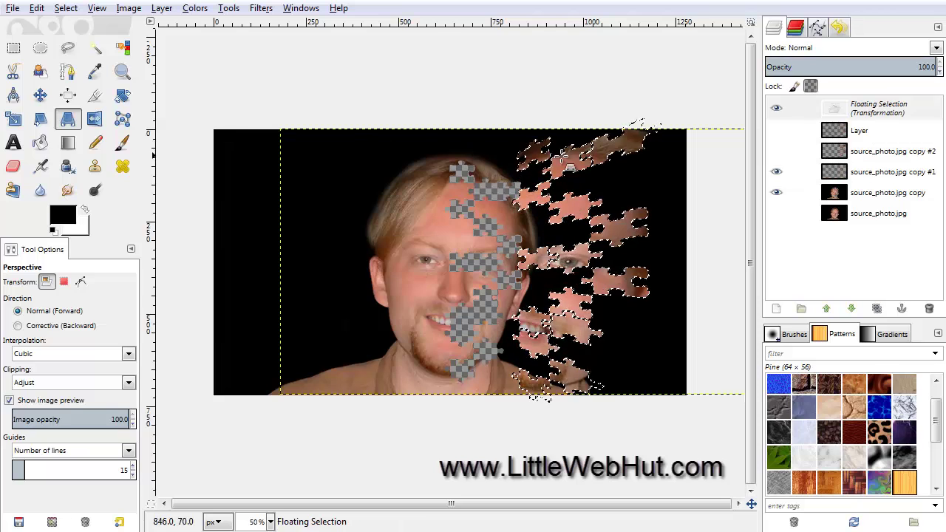
{"action": "left_click", "coordinate": [901, 309]}
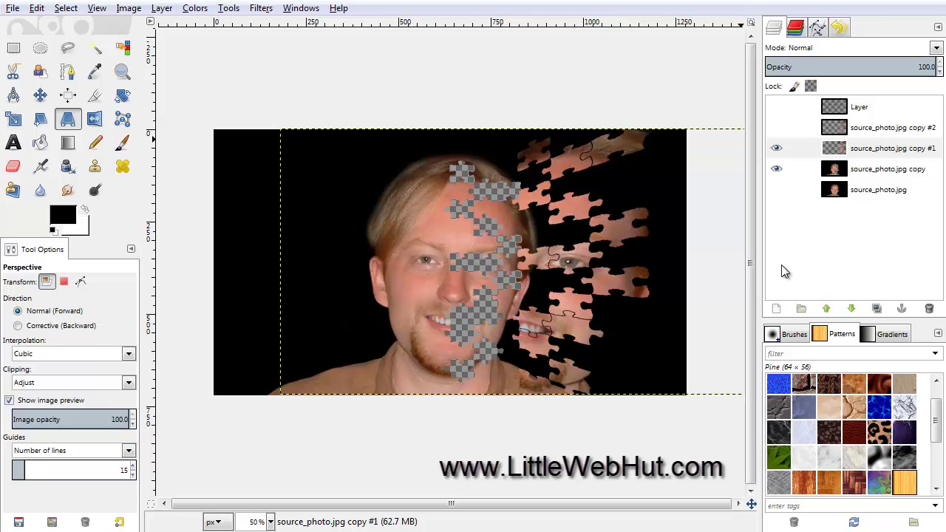
Swirl copy #1's puzzle pieces counter-clockwise with IWarp at radius 250, amount 1.00.
{"action": "left_click", "coordinate": [97, 9]}
{"action": "mouse_move", "coordinate": [203, 60]}
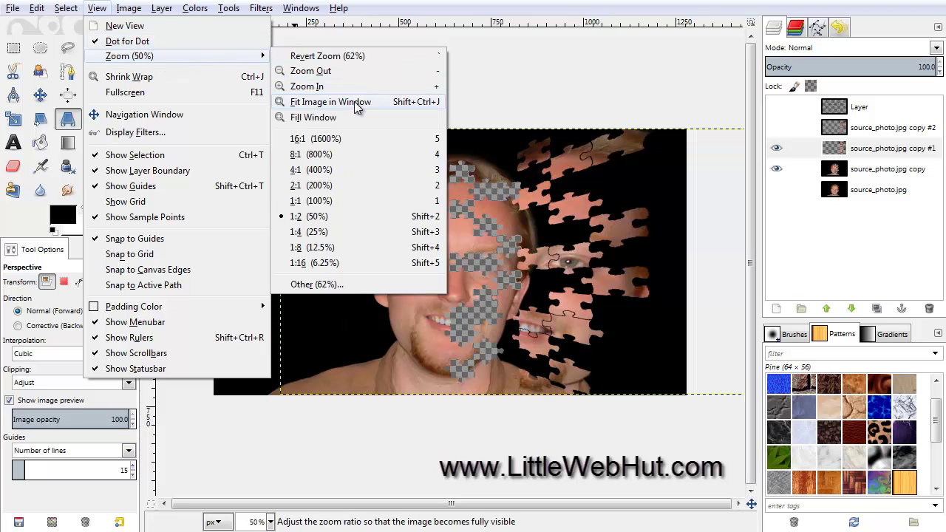
{"action": "left_click", "coordinate": [374, 110]}
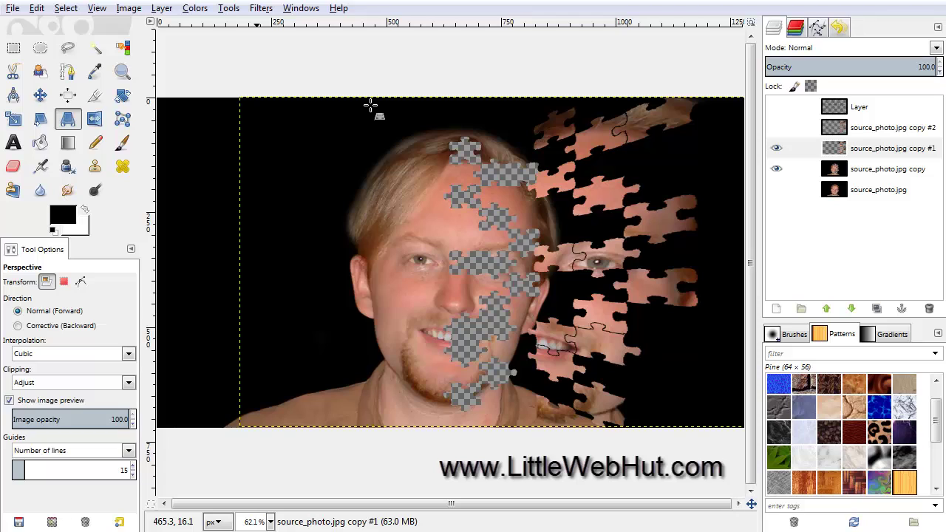
{"action": "left_click", "coordinate": [268, 9]}
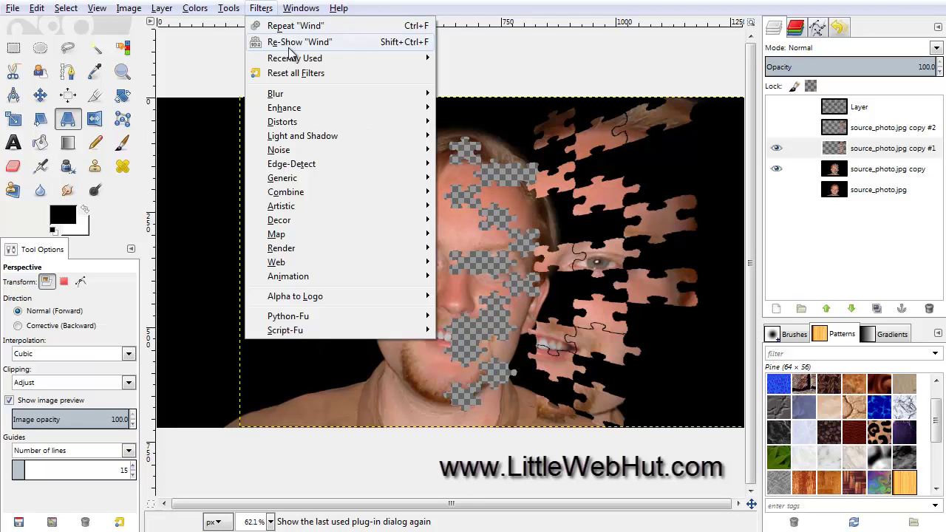
{"action": "mouse_move", "coordinate": [374, 122]}
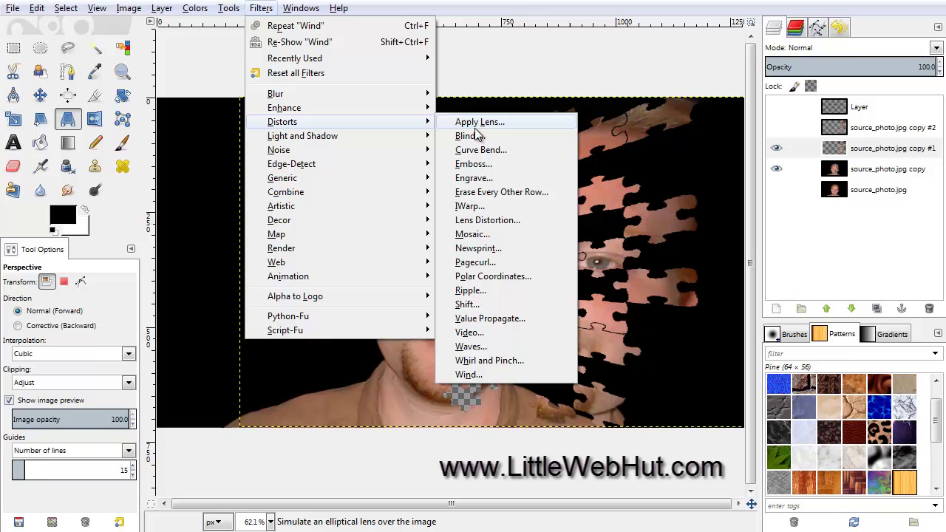
{"action": "left_click", "coordinate": [483, 208]}
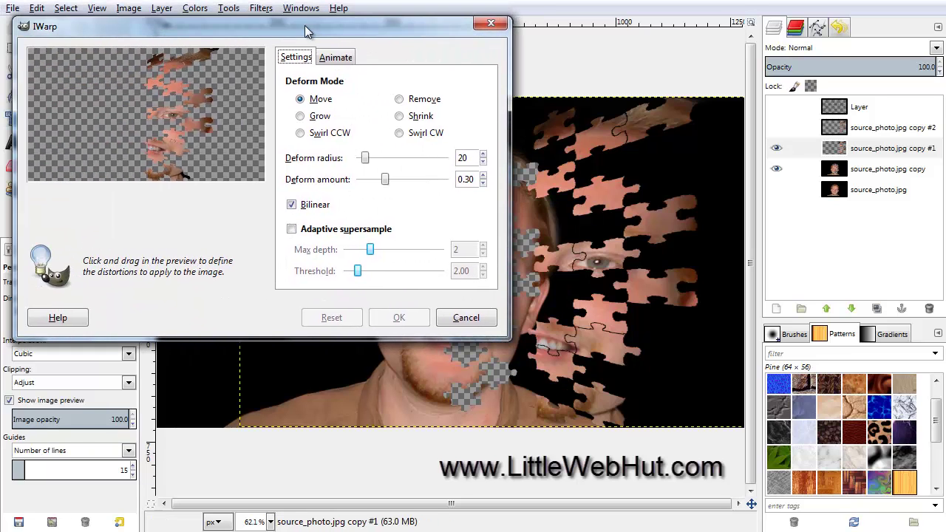
{"action": "left_click", "coordinate": [300, 133]}
{"action": "left_click_drag", "start_coordinate": [366, 157], "coordinate": [443, 178]}
{"action": "left_click_drag", "start_coordinate": [385, 180], "coordinate": [452, 185]}
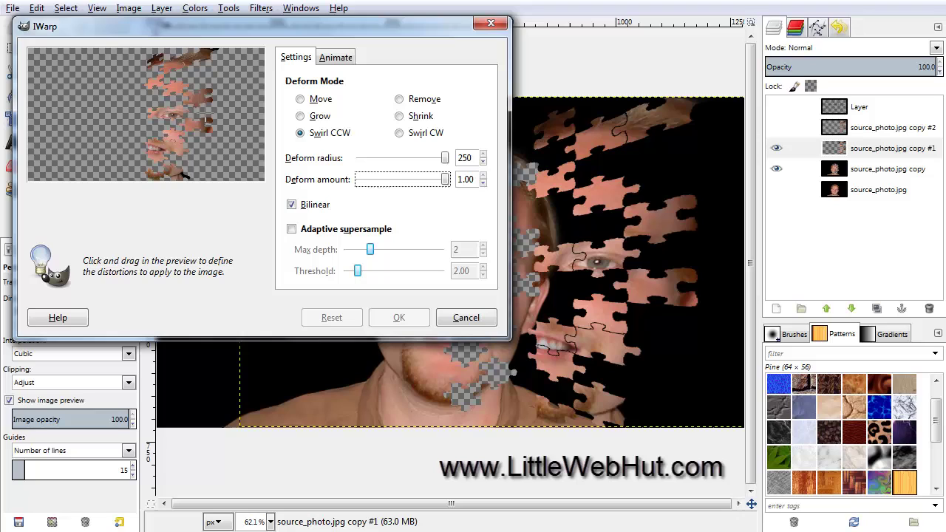
{"action": "left_click_drag", "start_coordinate": [194, 107], "coordinate": [178, 109]}
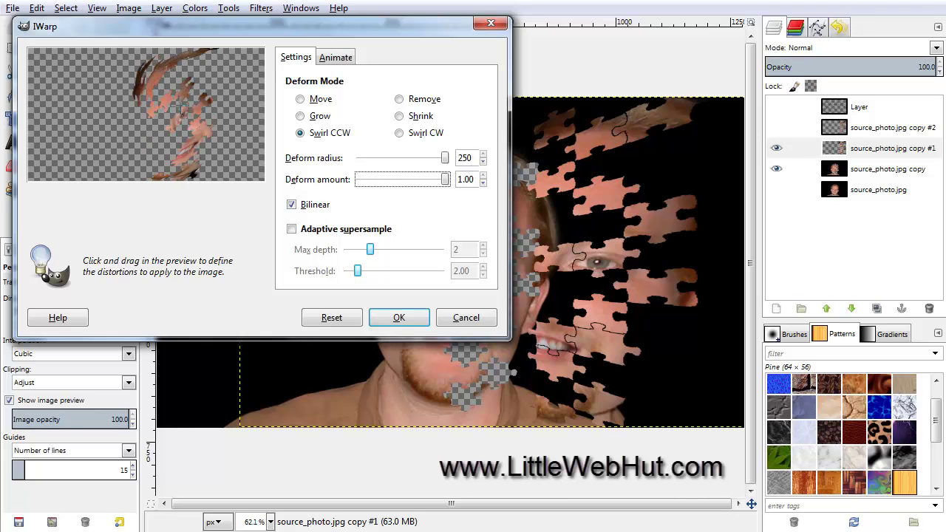
{"action": "left_click", "coordinate": [399, 318]}
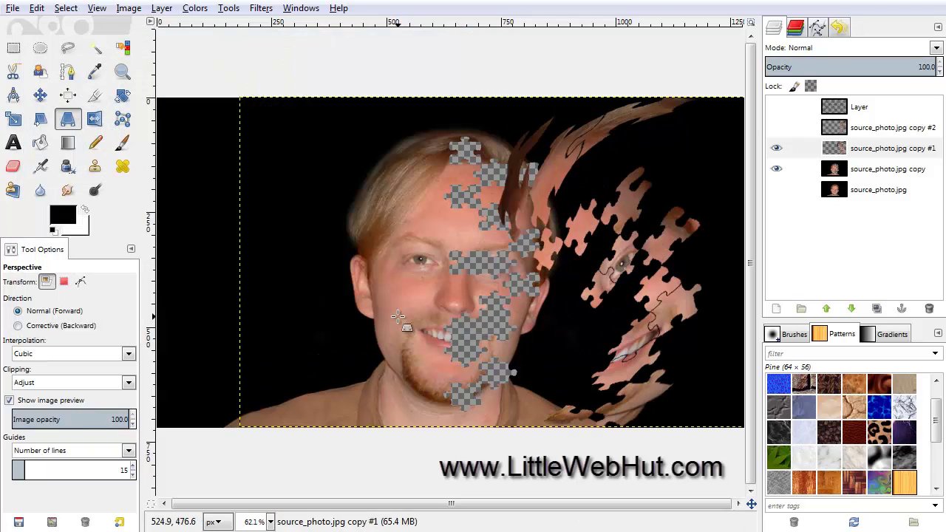
Make copy #2, copy #1 and source_photo.jpg visible, with source_photo.jpg selected.
{"action": "left_click", "coordinate": [777, 130]}
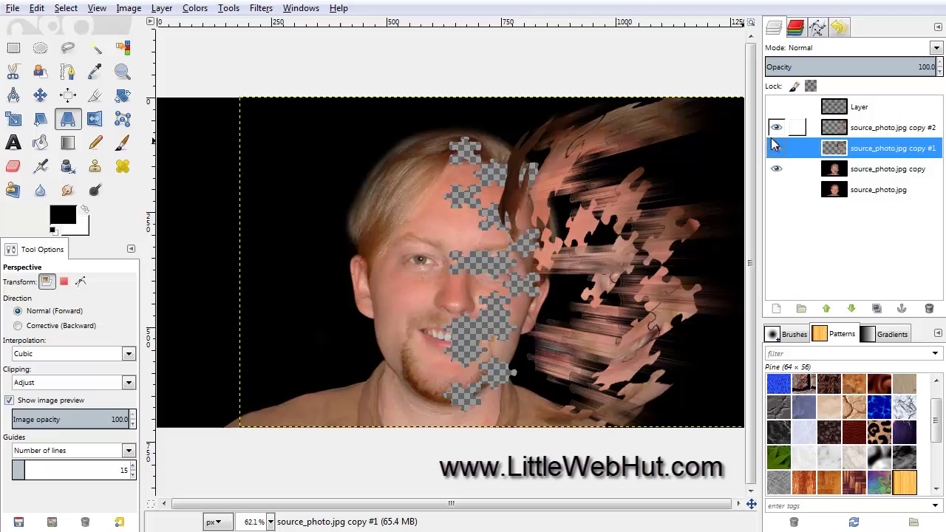
{"action": "left_click", "coordinate": [776, 148]}
{"action": "left_click", "coordinate": [798, 190]}
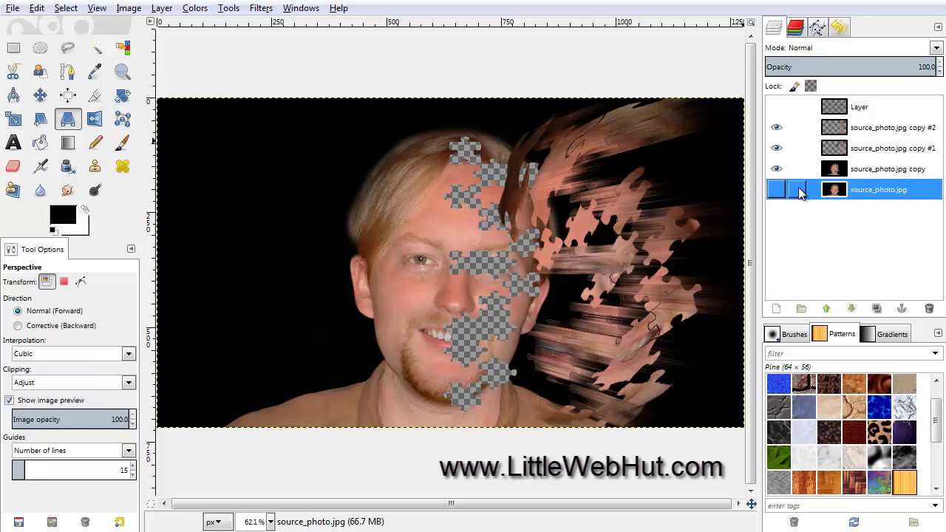
{"action": "left_click", "coordinate": [776, 190]}
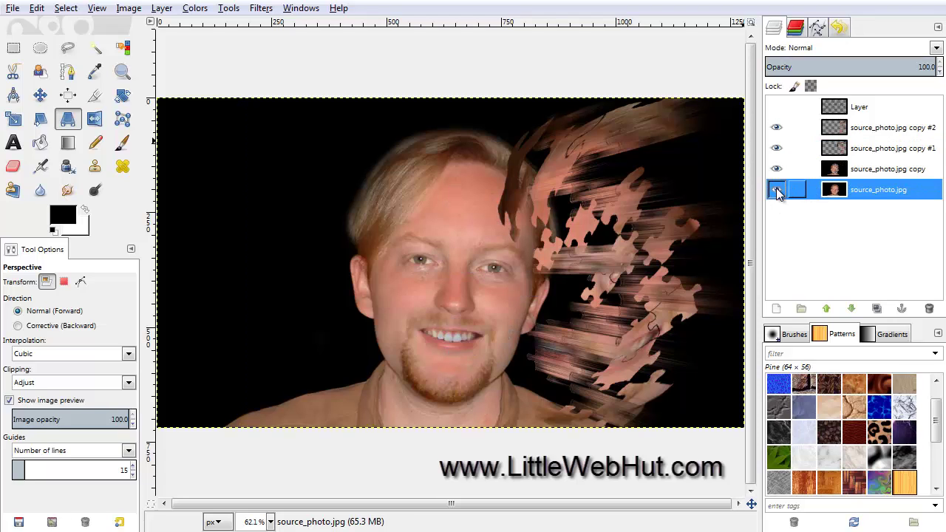
Desaturate the source_photo.jpg layer to grayscale using Luminosity.
{"action": "left_click", "coordinate": [195, 8]}
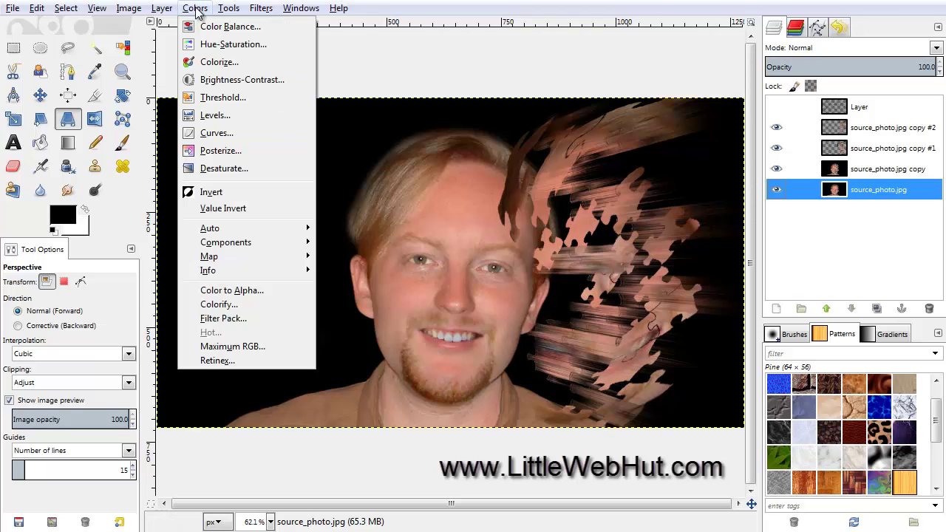
{"action": "left_click", "coordinate": [242, 169]}
{"action": "left_click_drag", "start_coordinate": [91, 10], "coordinate": [303, 139]}
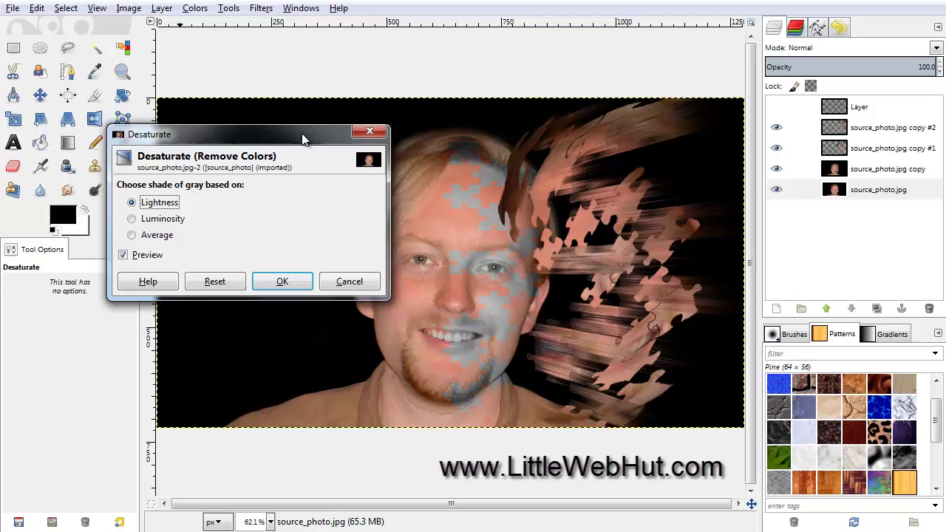
{"action": "left_click", "coordinate": [134, 220]}
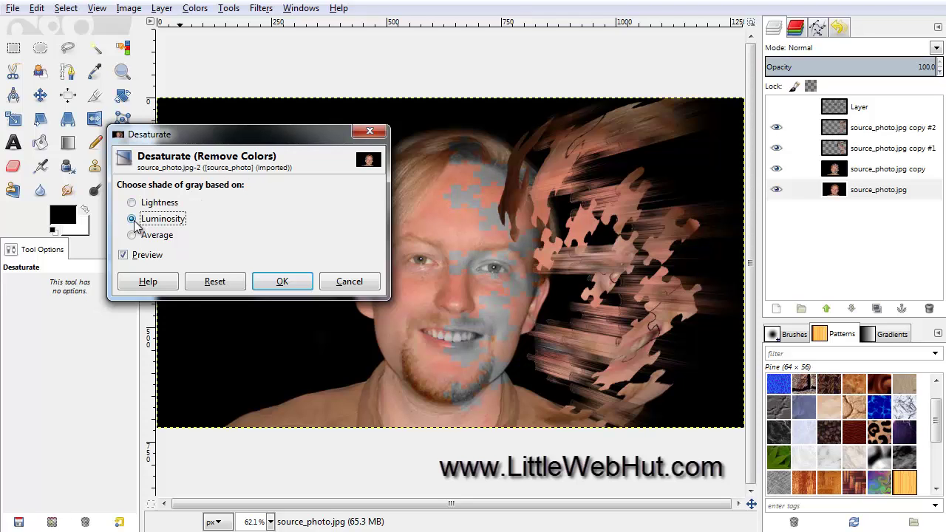
{"action": "left_click", "coordinate": [282, 283]}
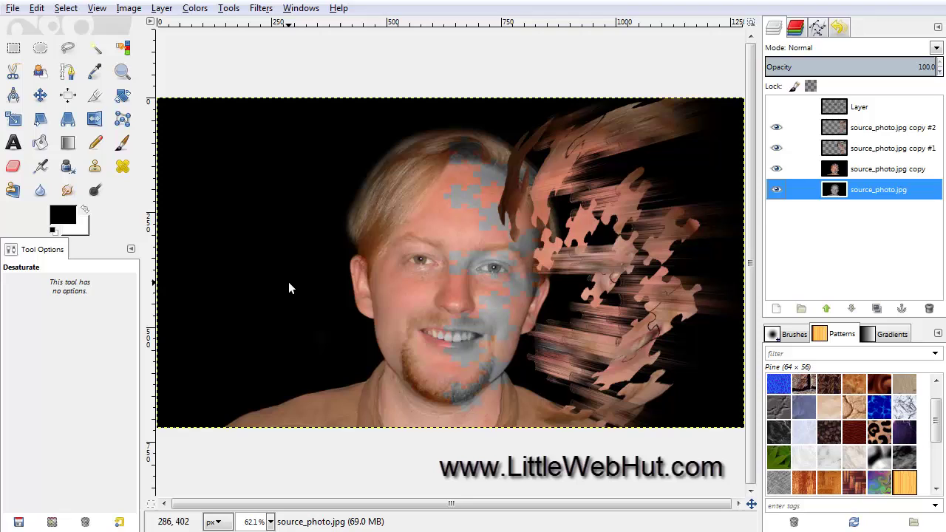
Brighten the grayscale source_photo.jpg layer with Brightness-Contrast, raising brightness to 30.
{"action": "left_click", "coordinate": [195, 8]}
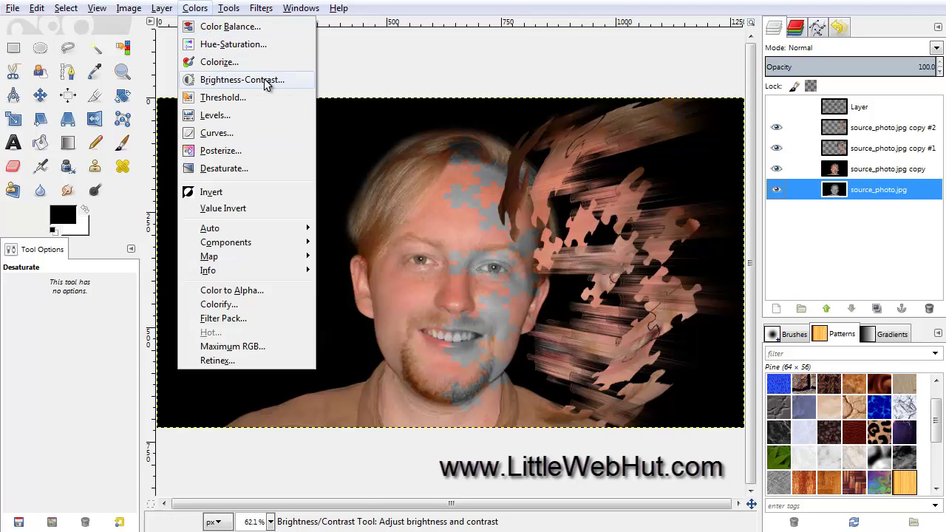
{"action": "left_click", "coordinate": [236, 82]}
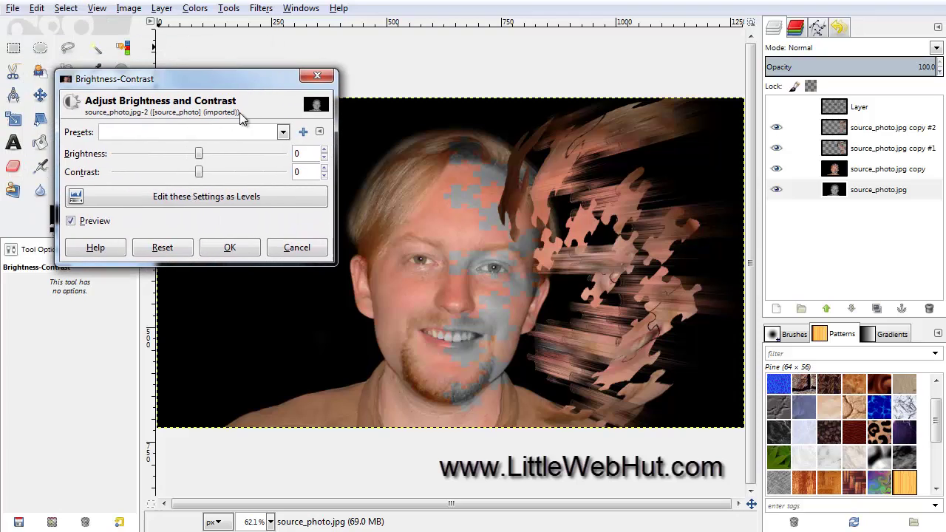
{"action": "left_click_drag", "start_coordinate": [202, 155], "coordinate": [209, 186]}
{"action": "left_click", "coordinate": [230, 247]}
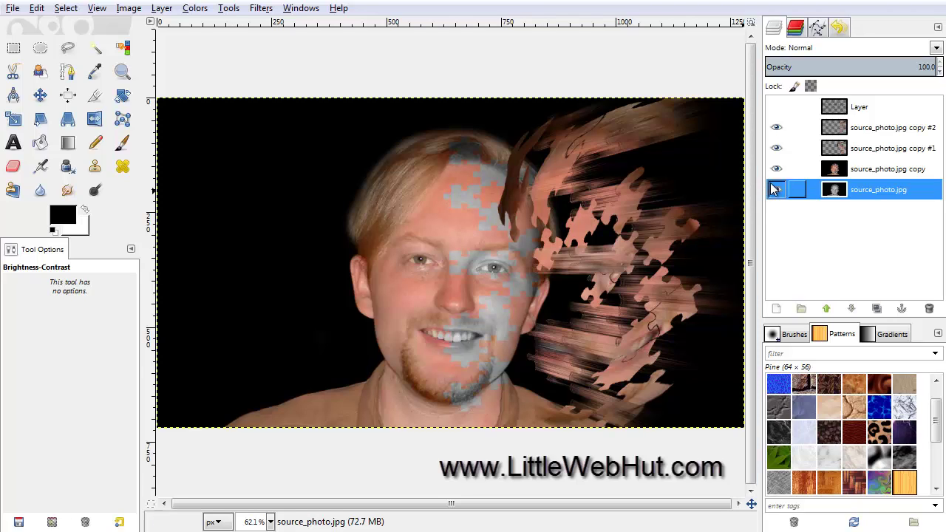
Add a drop shadow (offset 8, blur 15, opacity 80) to the source_photo.jpg copy layer.
{"action": "left_click", "coordinate": [813, 172]}
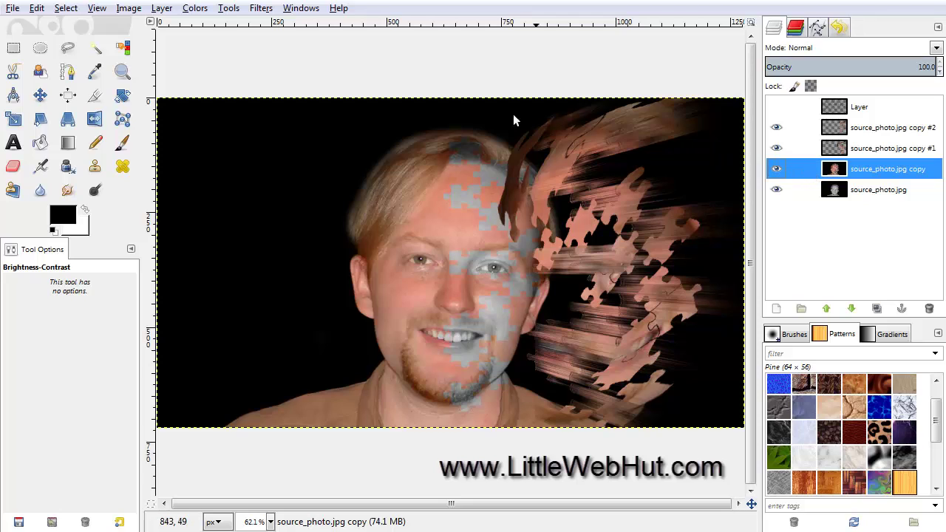
{"action": "left_click", "coordinate": [261, 8]}
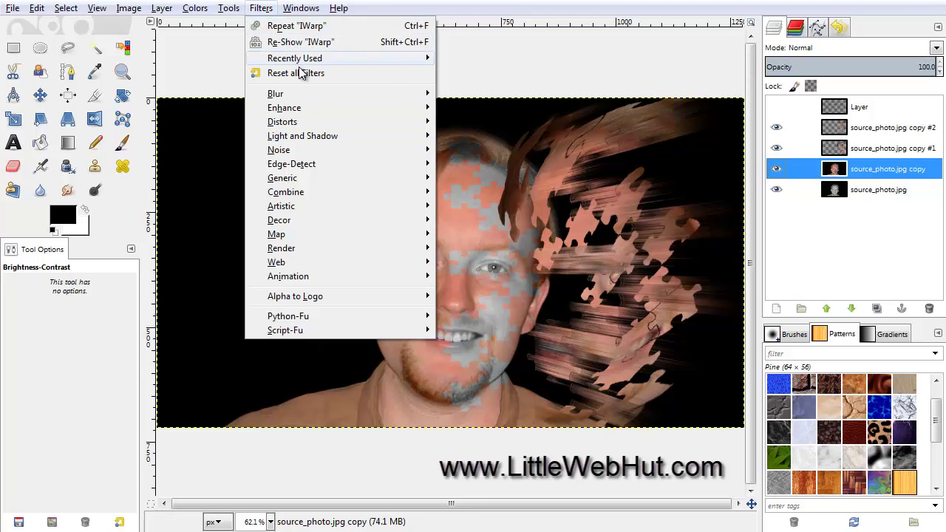
{"action": "mouse_move", "coordinate": [355, 137]}
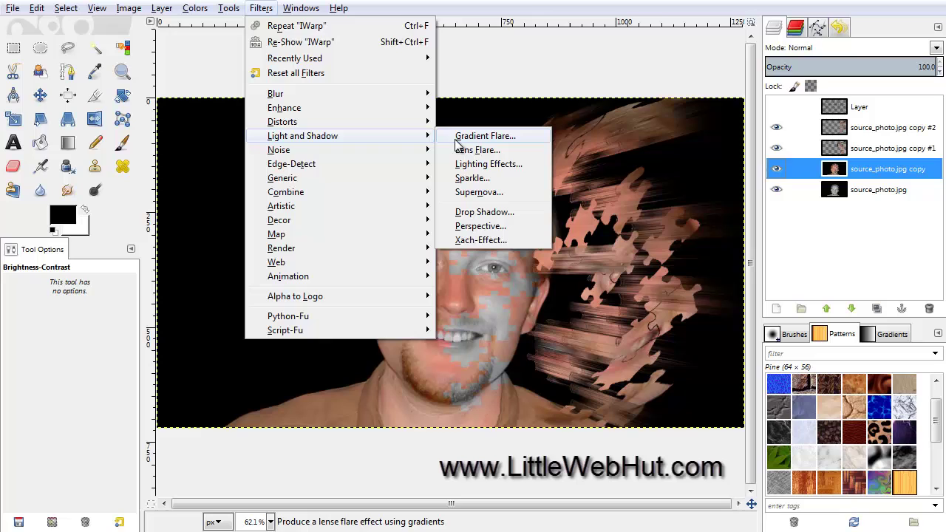
{"action": "left_click", "coordinate": [510, 214]}
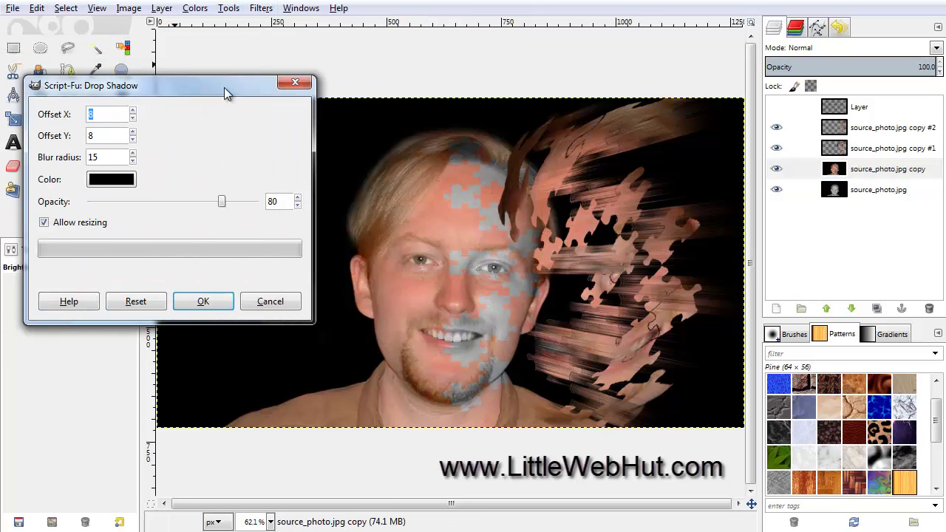
{"action": "left_click_drag", "start_coordinate": [224, 87], "coordinate": [258, 91]}
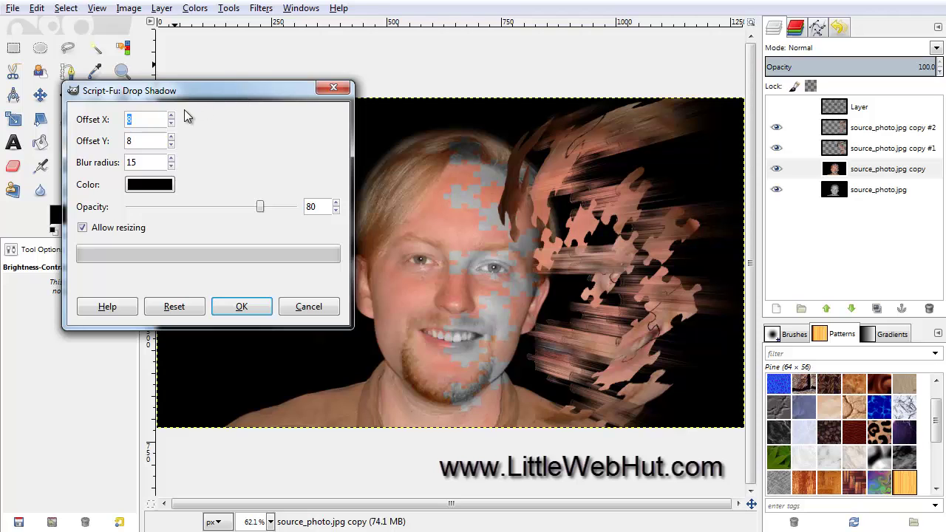
{"action": "left_click", "coordinate": [244, 306]}
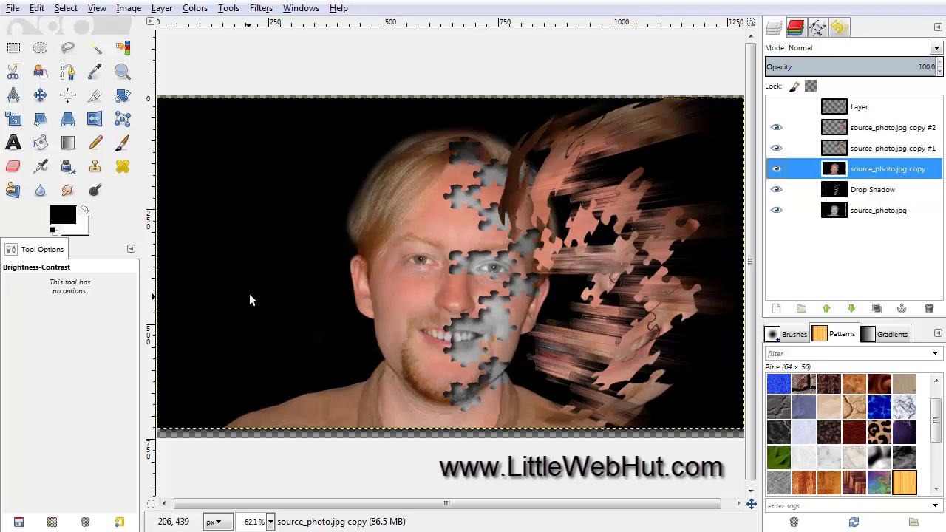
Crop the image to 892 × 686 px around the face and swirling pieces, then fit it in the window.
{"action": "left_click", "coordinate": [96, 98]}
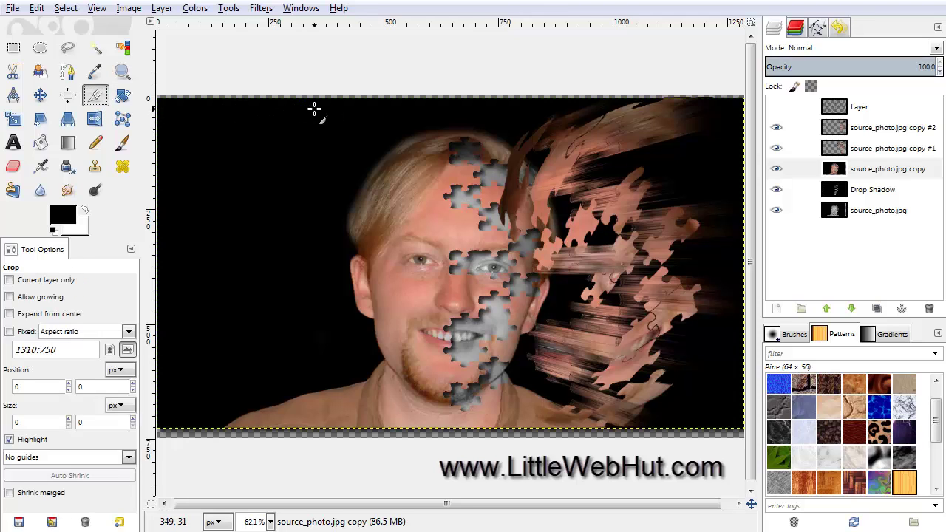
{"action": "left_click_drag", "start_coordinate": [314, 107], "coordinate": [724, 421]}
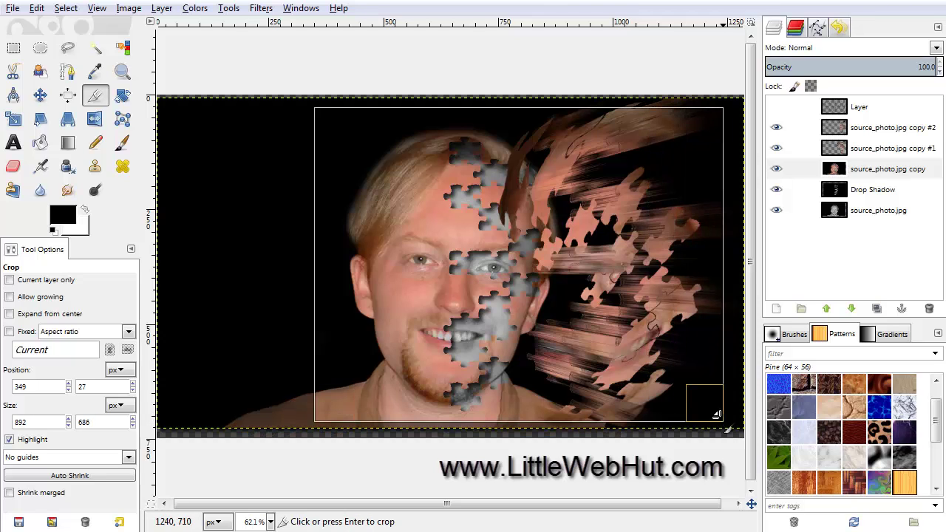
{"action": "left_click", "coordinate": [566, 295]}
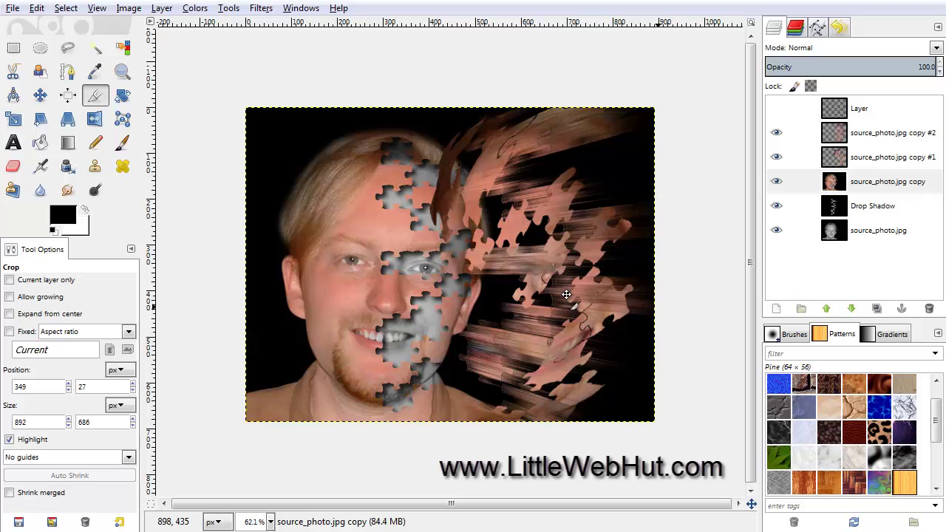
{"action": "key", "text": "ctrl+shift+j"}
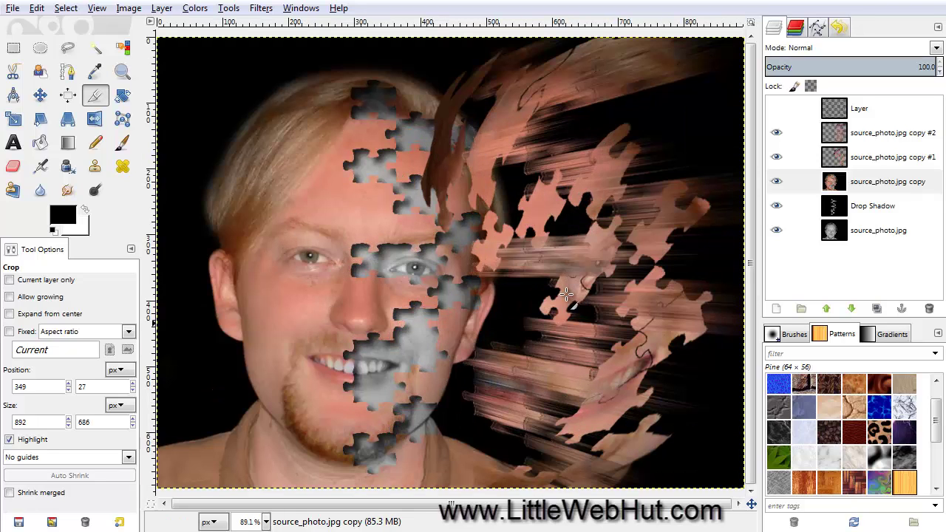